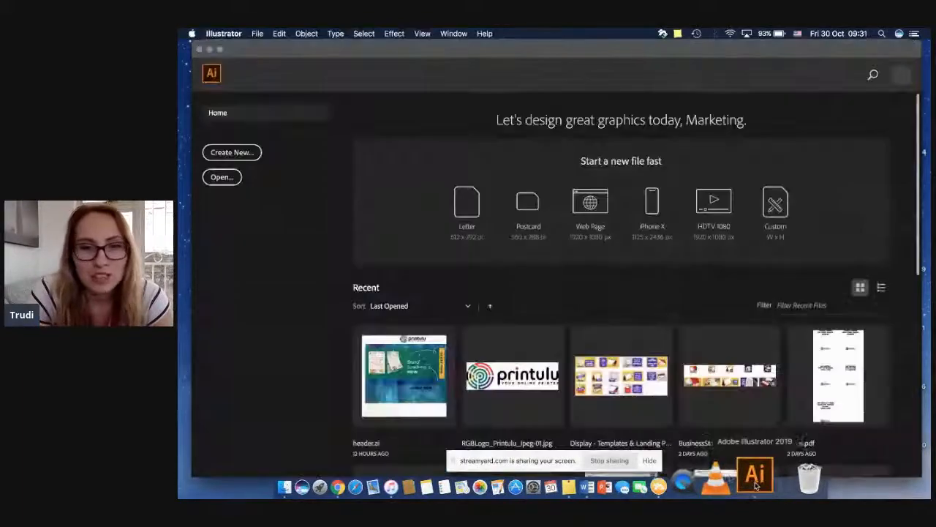
Step: Switch to Illustrator and start a new document from the custom 14.8 x 10.5 cm preset with a 0.3 cm bleed on all sides
{"action": "left_click", "coordinate": [384, 483]}
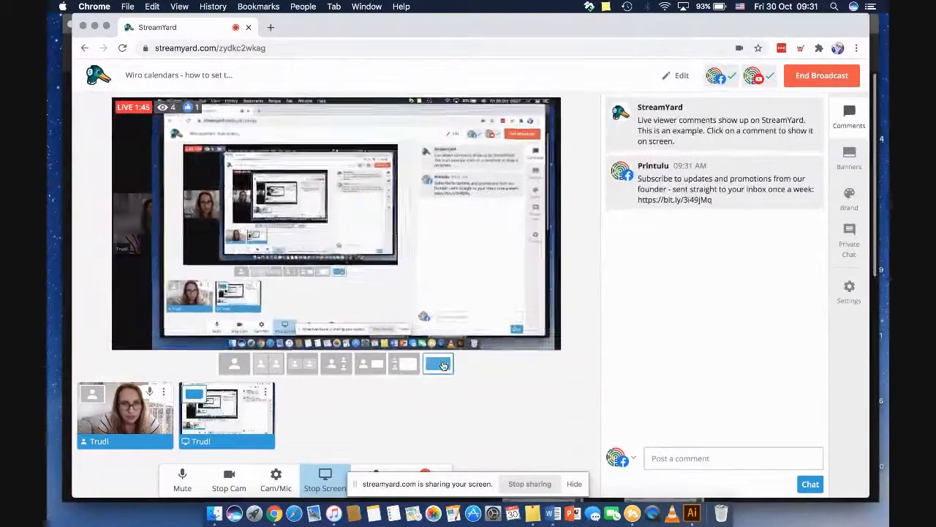
{"action": "left_click", "coordinate": [692, 511]}
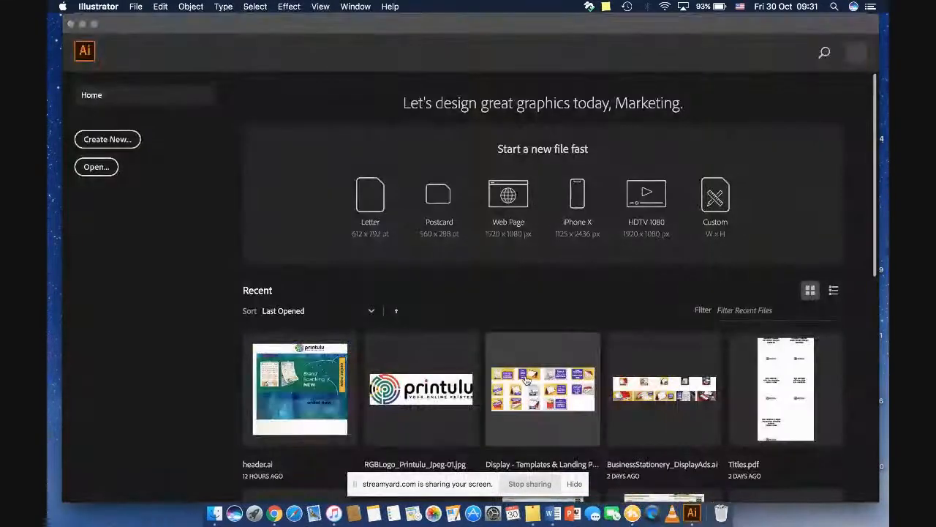
{"action": "left_click", "coordinate": [127, 146]}
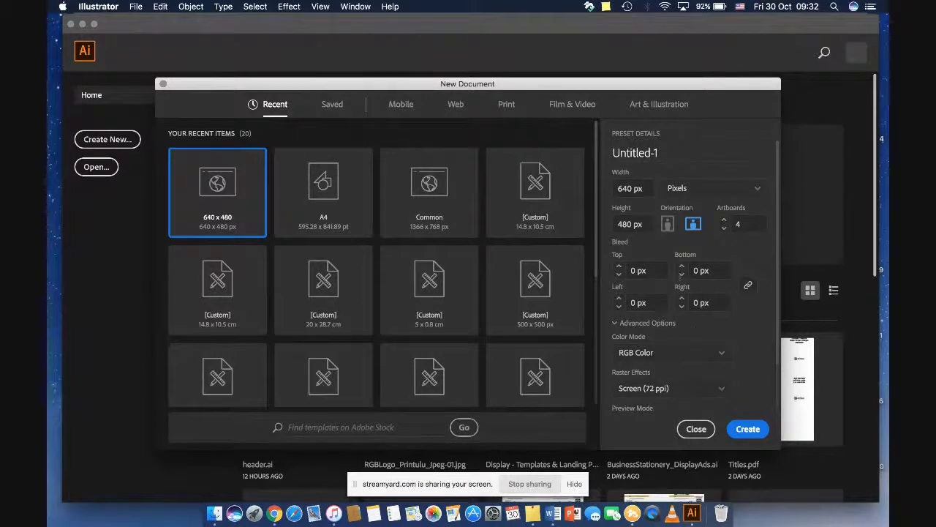
{"action": "left_click", "coordinate": [570, 206]}
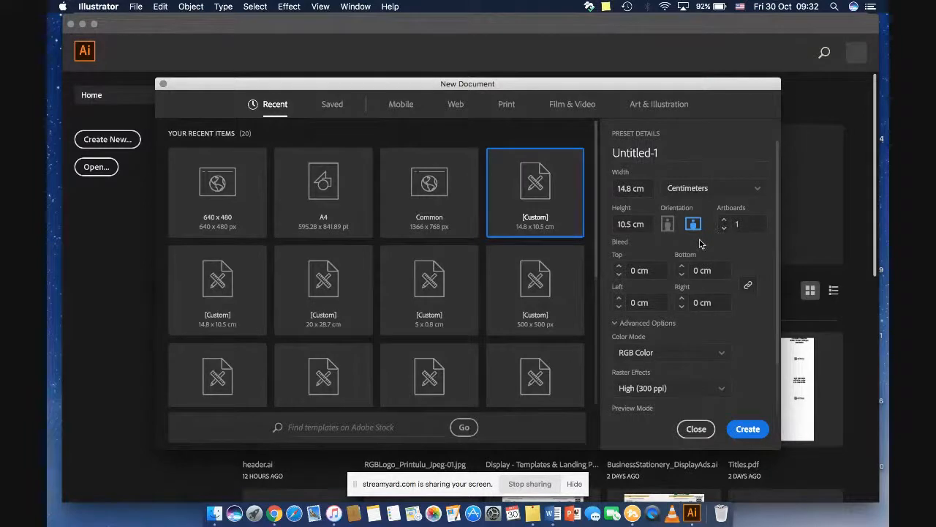
{"action": "left_click", "coordinate": [619, 266]}
{"action": "left_click", "coordinate": [620, 267]}
{"action": "left_click", "coordinate": [619, 266]}
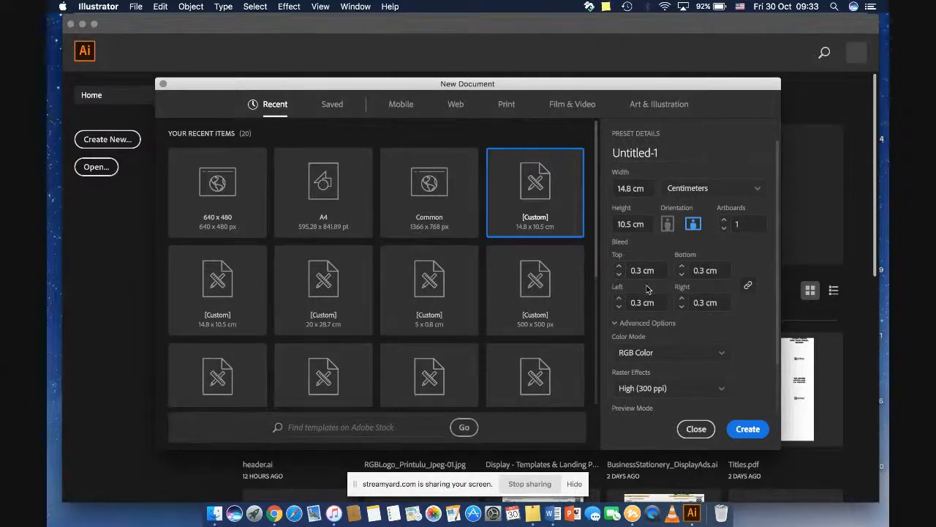
Step: Set the color mode to CMYK, keep raster effects at High (300 ppi) and create the document
{"action": "left_click", "coordinate": [644, 353]}
{"action": "left_click", "coordinate": [642, 342]}
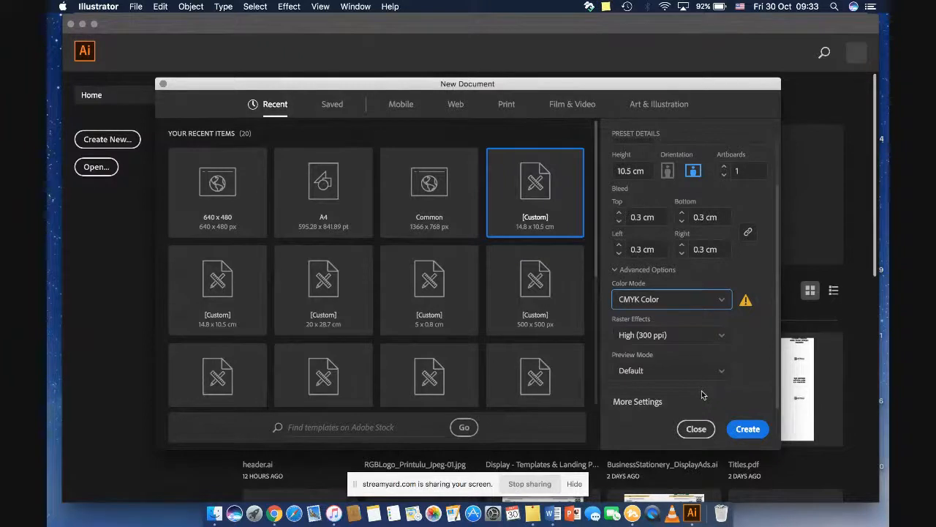
{"action": "left_click", "coordinate": [685, 336]}
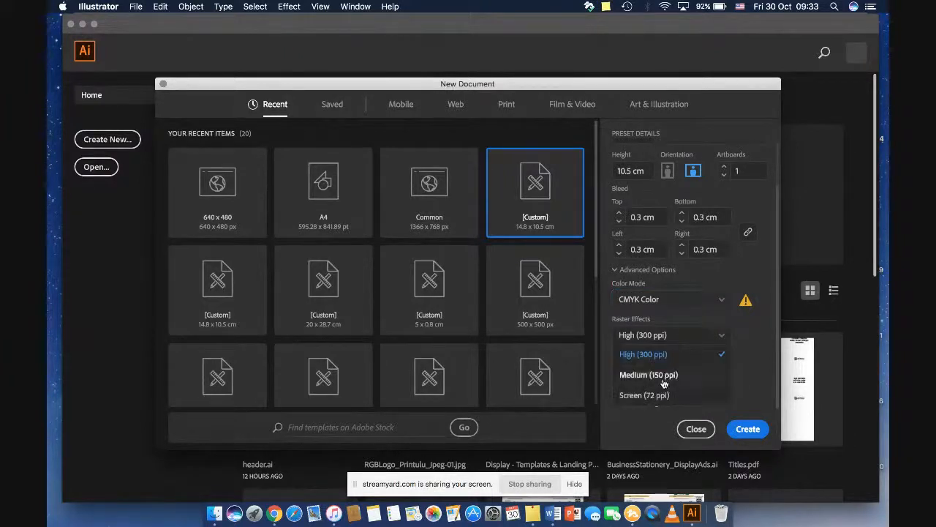
{"action": "left_click", "coordinate": [664, 337]}
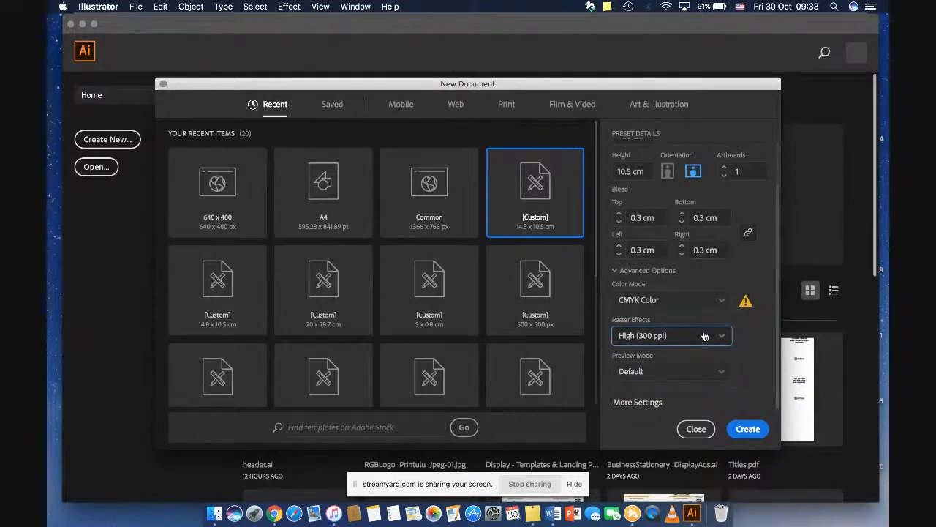
{"action": "scroll", "coordinate": [704, 336], "scroll_direction": "up", "scroll_amount": 3}
{"action": "left_click", "coordinate": [748, 432]}
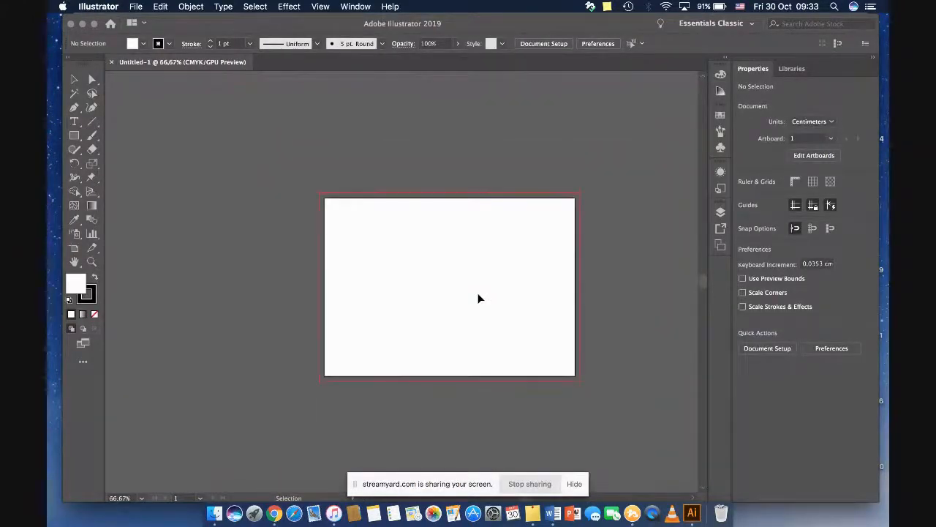
Step: Inspect the artboard's dimensions at 100% zoom with the Artboard tool
{"action": "key", "text": "super+1"}
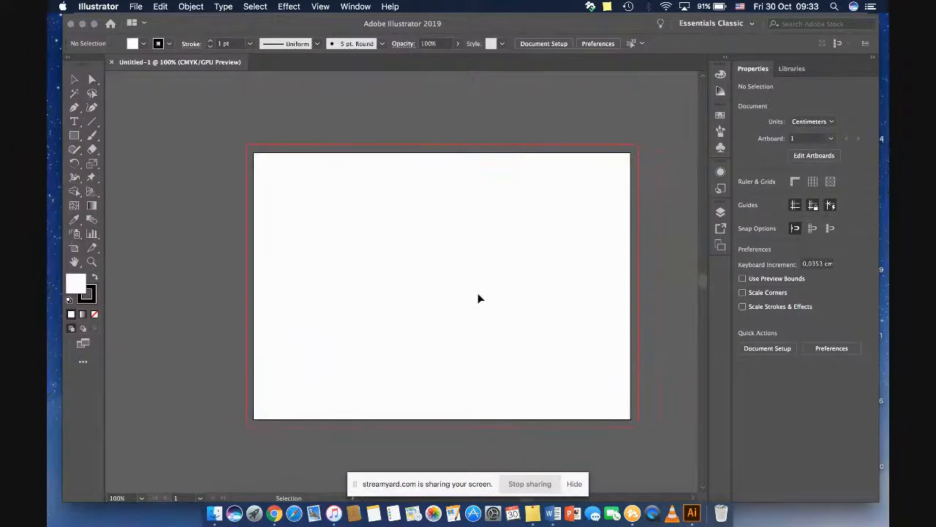
{"action": "left_click", "coordinate": [74, 247]}
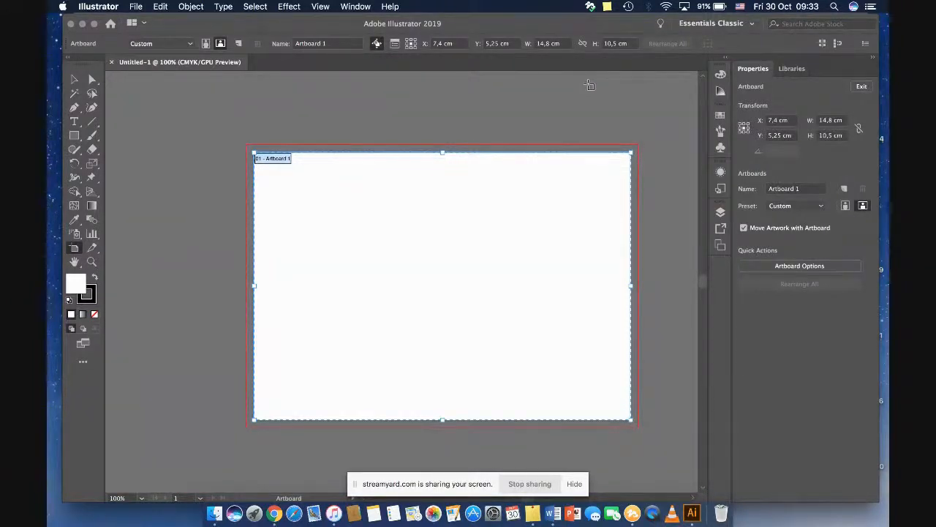
{"action": "key", "text": "Escape"}
Step: Create a 0.3 x 0.3 cm rectangle near the artboard's top-left corner
{"action": "key", "text": "m"}
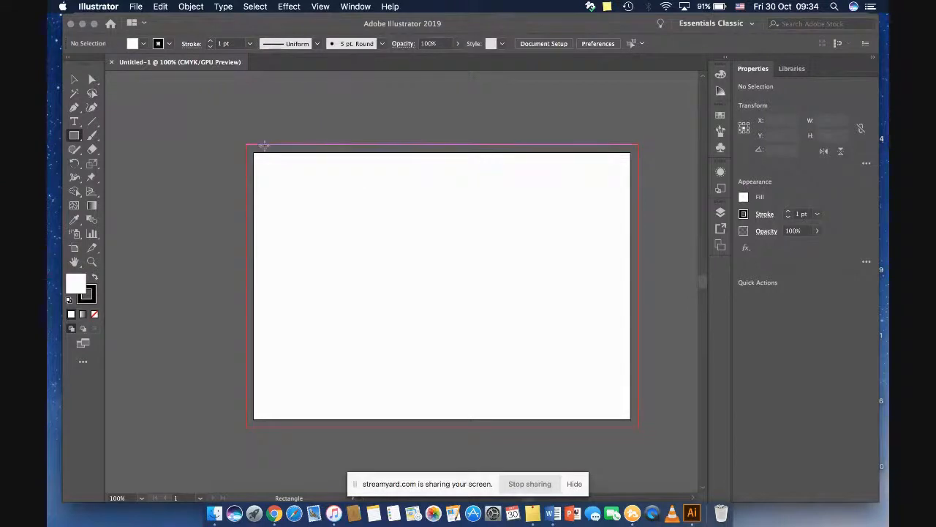
{"action": "left_click", "coordinate": [256, 152]}
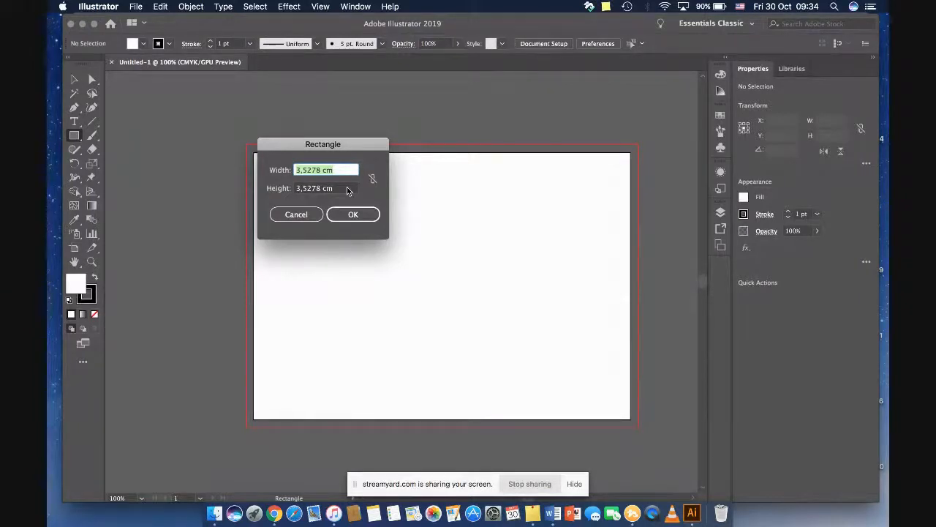
{"action": "type", "text": "0.3"}
{"action": "left_click_drag", "start_coordinate": [320, 188], "coordinate": [289, 188]}
{"action": "type", "text": "0"}
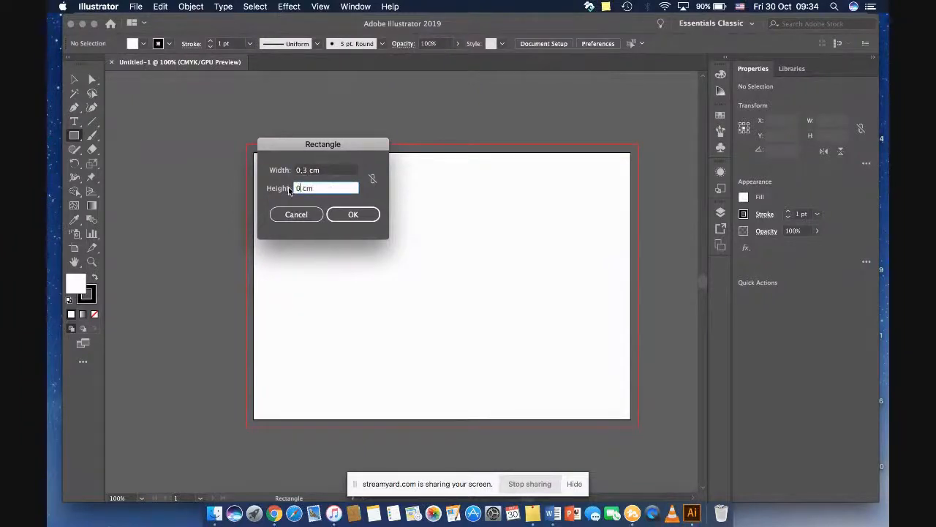
{"action": "type", "text": ".3"}
{"action": "left_click", "coordinate": [354, 214]}
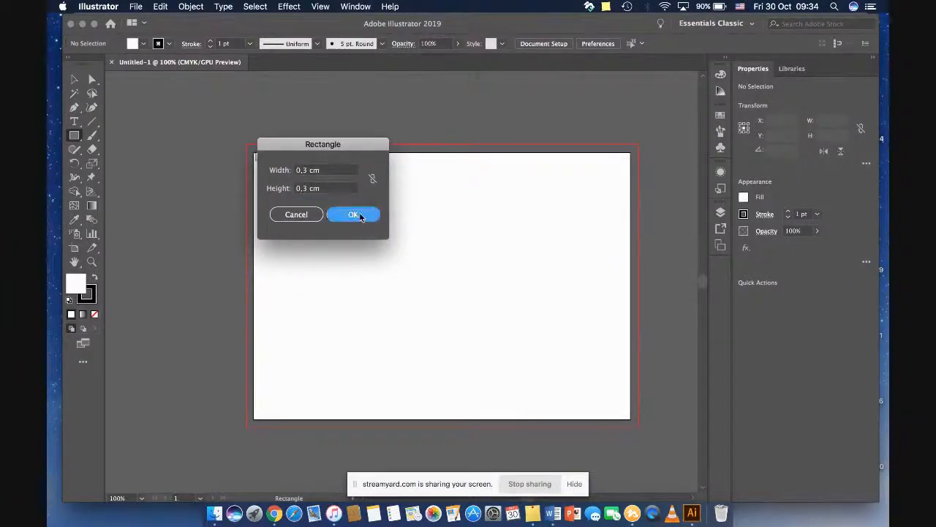
Step: Give the small square a black fill and no stroke
{"action": "key", "text": "v"}
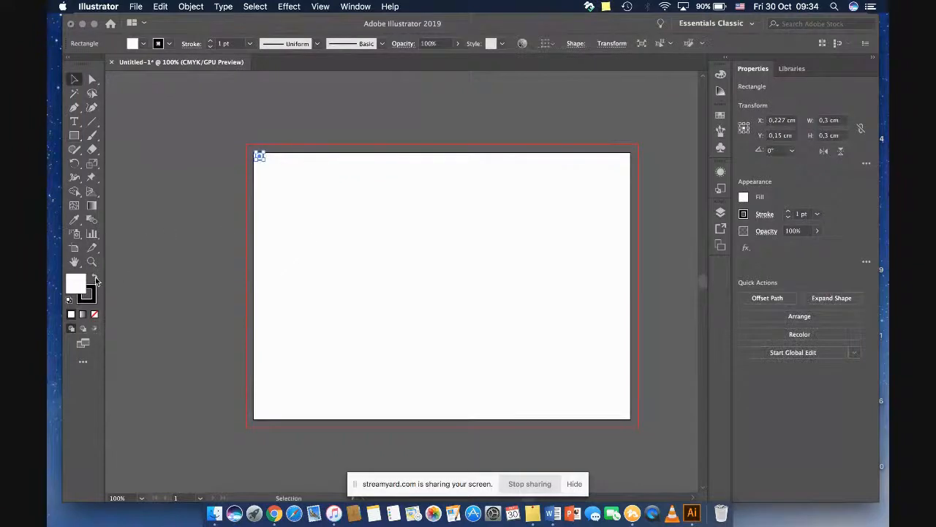
{"action": "left_click", "coordinate": [94, 278]}
{"action": "left_click", "coordinate": [94, 294]}
{"action": "left_click", "coordinate": [94, 314]}
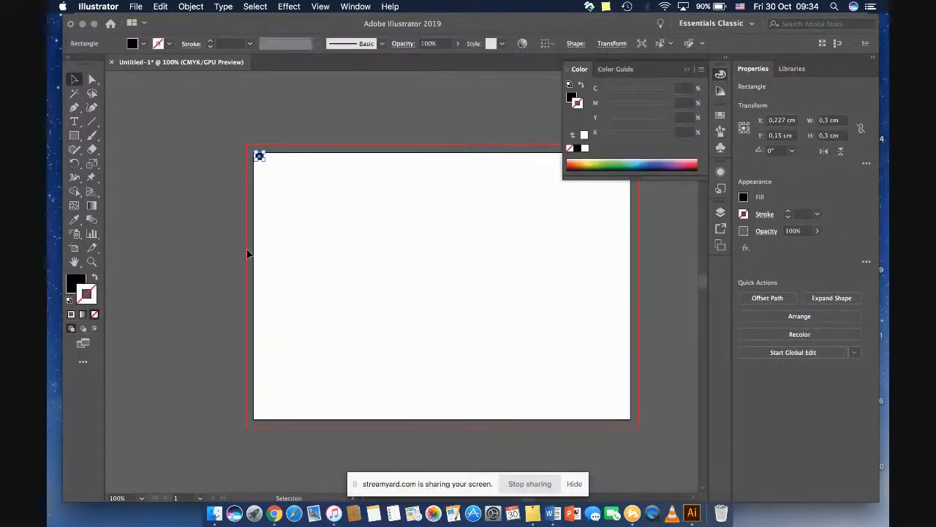
{"action": "left_click", "coordinate": [573, 73]}
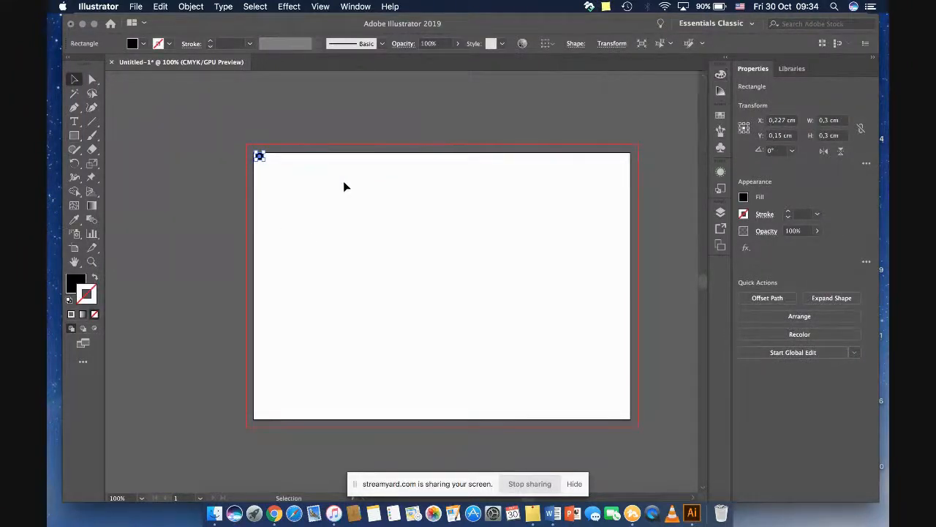
Step: Move the black square flush into the artboard's top-left corner
{"action": "key", "text": "super+equal"}
{"action": "key", "text": "super+equal"}
{"action": "key", "text": "super+equal"}
{"action": "key", "text": "super+equal"}
{"action": "left_click", "coordinate": [464, 288]}
{"action": "left_click_drag", "start_coordinate": [418, 293], "coordinate": [397, 290]}
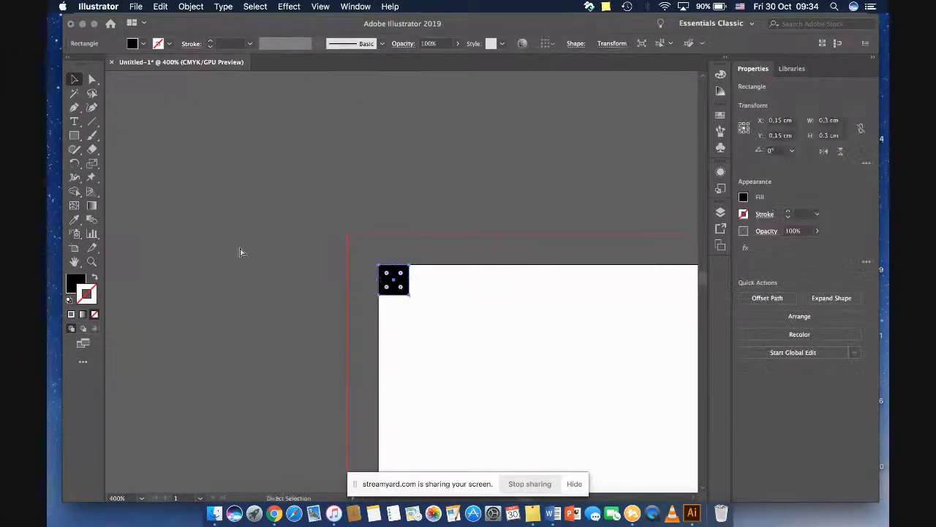
Step: Show the rulers and add a vertical guide along the black square's right edge
{"action": "key", "text": "super+r"}
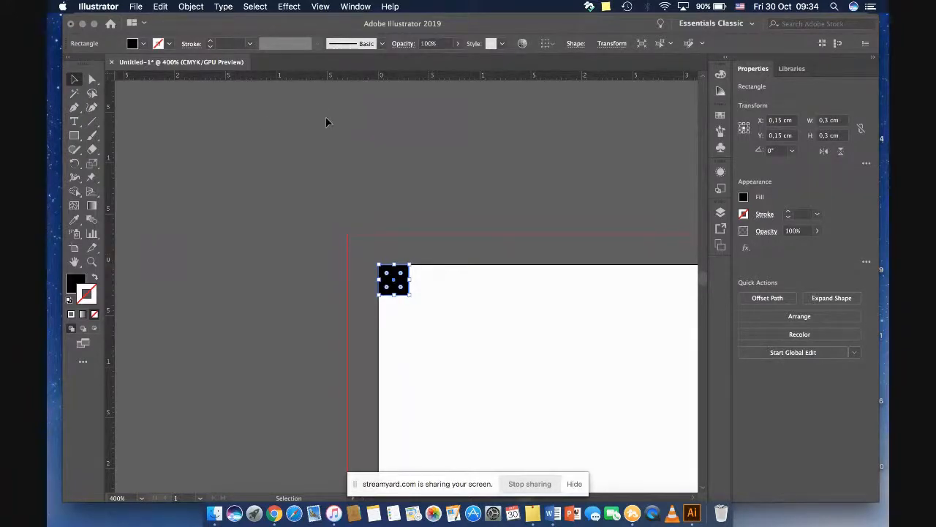
{"action": "left_click_drag", "start_coordinate": [109, 201], "coordinate": [409, 237]}
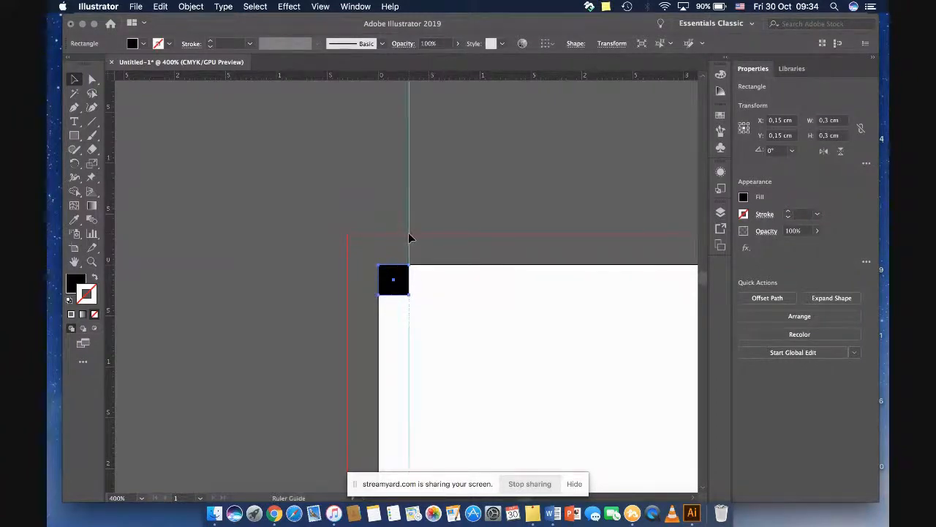
{"action": "left_click", "coordinate": [462, 301]}
Step: Cut the black square and paste it, placing it flush into the artboard's bottom-right corner
{"action": "key", "text": "super+minus"}
{"action": "key", "text": "super+minus"}
{"action": "key", "text": "super+minus"}
{"action": "left_click", "coordinate": [401, 285]}
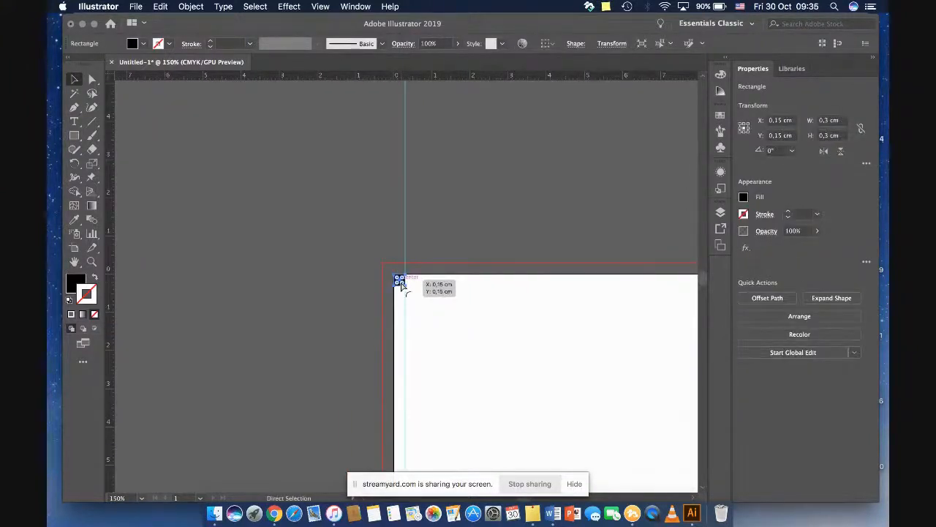
{"action": "left_click", "coordinate": [449, 291]}
{"action": "scroll", "coordinate": [475, 307], "scroll_direction": "down", "scroll_amount": 5}
{"action": "scroll", "coordinate": [475, 309], "scroll_direction": "down", "scroll_amount": 2}
{"action": "scroll", "coordinate": [474, 309], "scroll_direction": "right", "scroll_amount": 15}
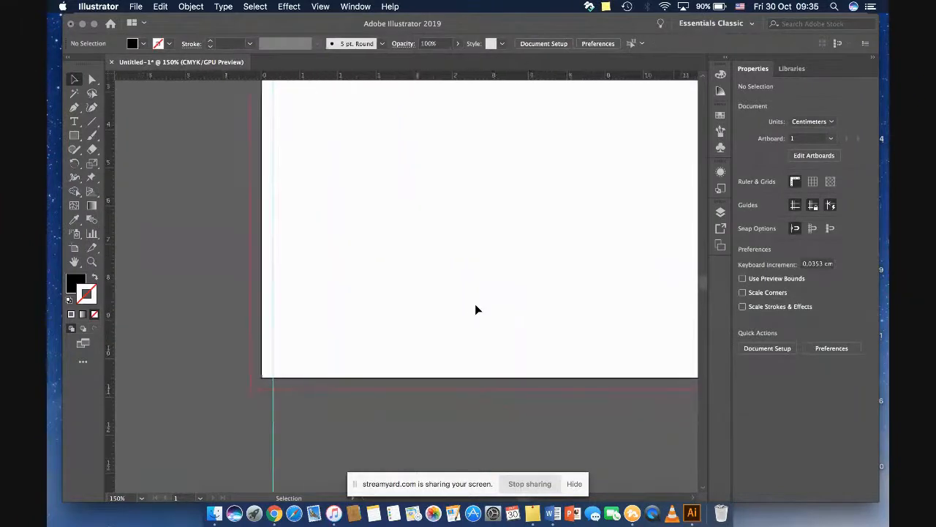
{"action": "key", "text": "super+v"}
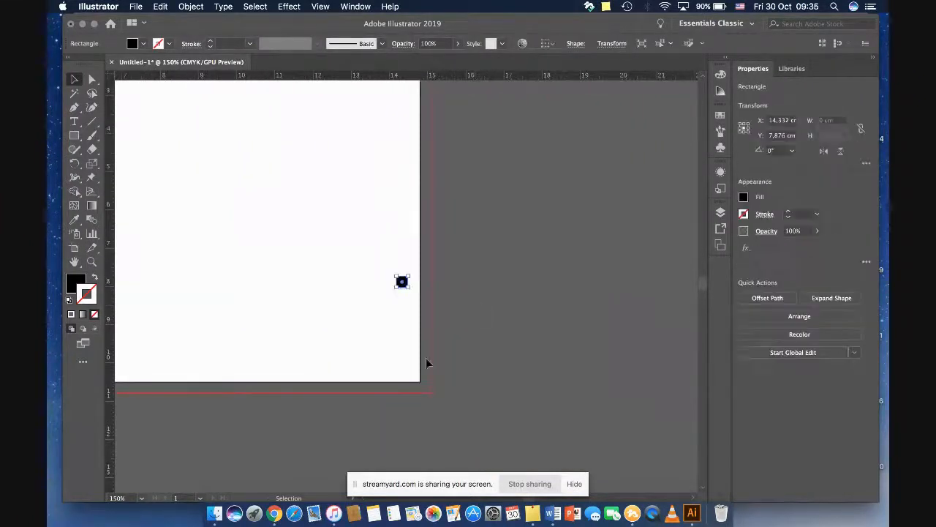
{"action": "left_click", "coordinate": [380, 349]}
{"action": "left_click_drag", "start_coordinate": [406, 293], "coordinate": [416, 378]}
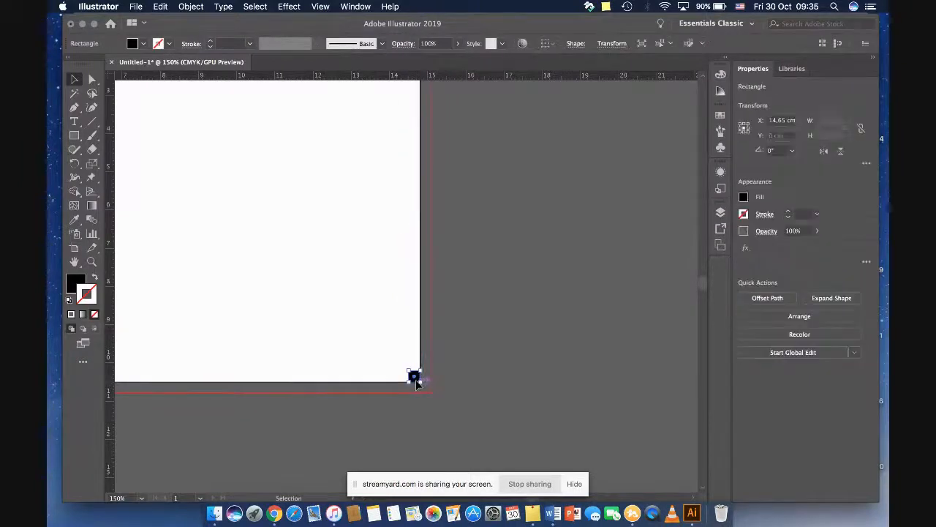
Step: Add a horizontal guide along the square's top edge and a vertical guide along its left edge, and delete the square
{"action": "key", "text": "super+equal"}
{"action": "key", "text": "super+equal"}
{"action": "key", "text": "super+equal"}
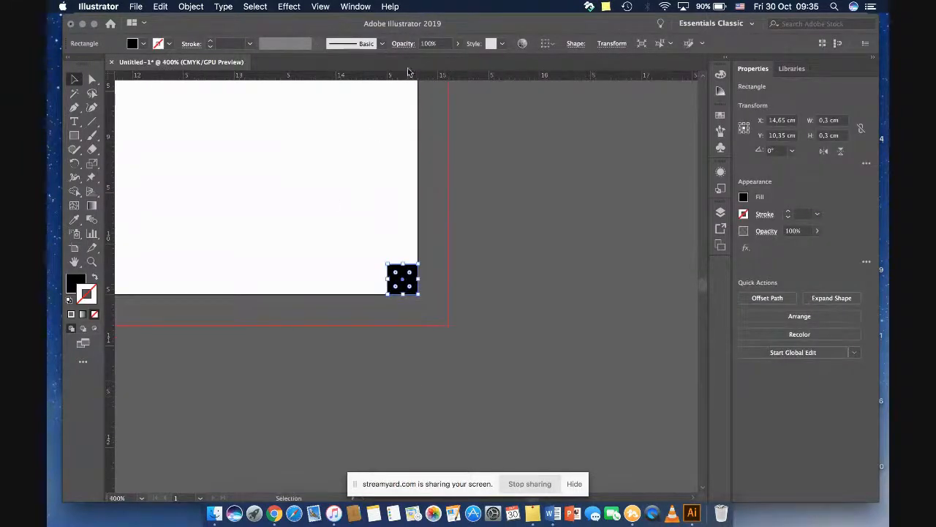
{"action": "left_click_drag", "start_coordinate": [408, 71], "coordinate": [408, 265]}
{"action": "left_click_drag", "start_coordinate": [108, 290], "coordinate": [388, 282]}
{"action": "key", "text": "Delete"}
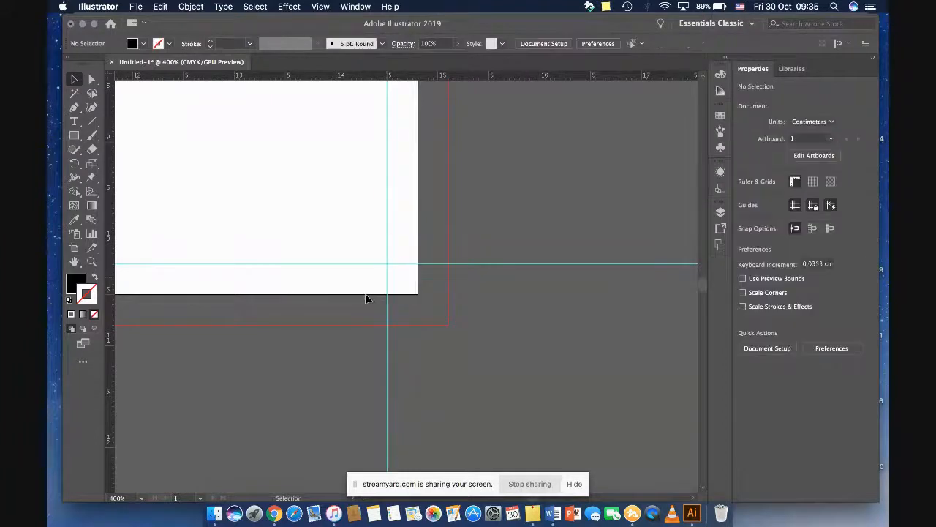
Step: Place a "Lorem ipsum" text box about 3 cm wide across the artboard's right-hand guide and set its font size to 8 pt
{"action": "key", "text": "super+minus"}
{"action": "key", "text": "super+minus"}
{"action": "key", "text": "super+minus"}
{"action": "key", "text": "super+minus"}
{"action": "key", "text": "super+minus"}
{"action": "key", "text": "super+minus"}
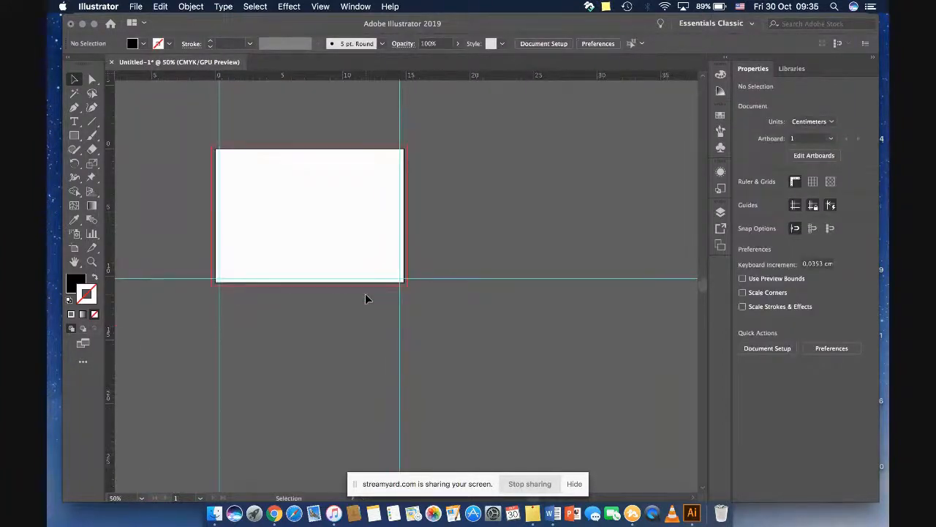
{"action": "key", "text": "super+equal"}
{"action": "key", "text": "super+equal"}
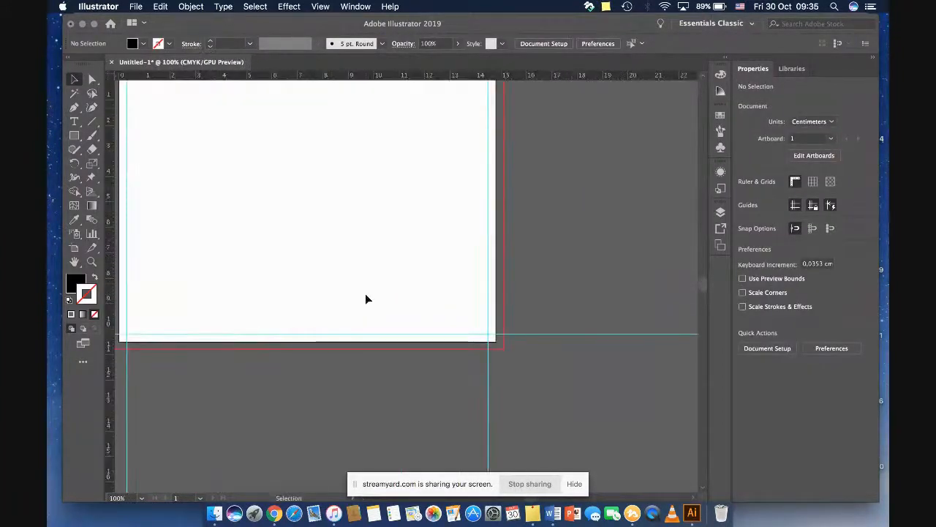
{"action": "key", "text": "super+1"}
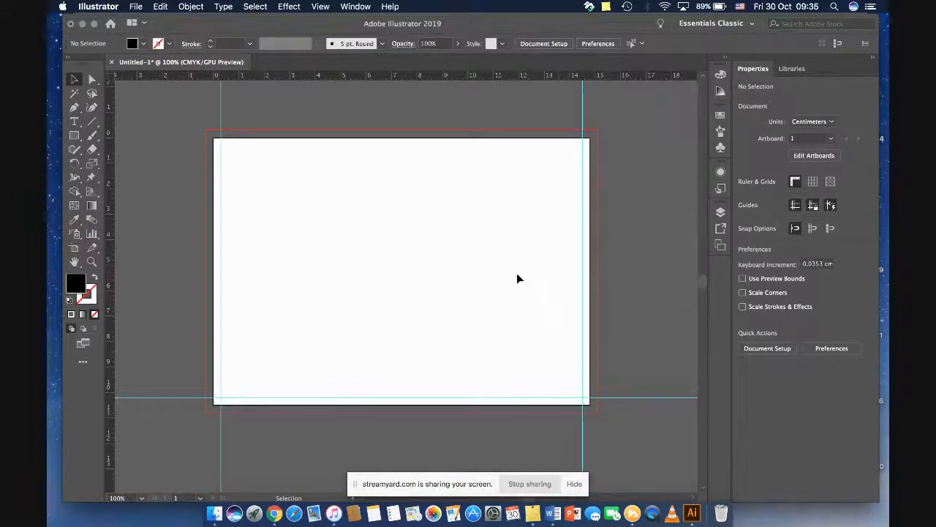
{"action": "key", "text": "t"}
{"action": "left_click_drag", "start_coordinate": [512, 275], "coordinate": [596, 293]}
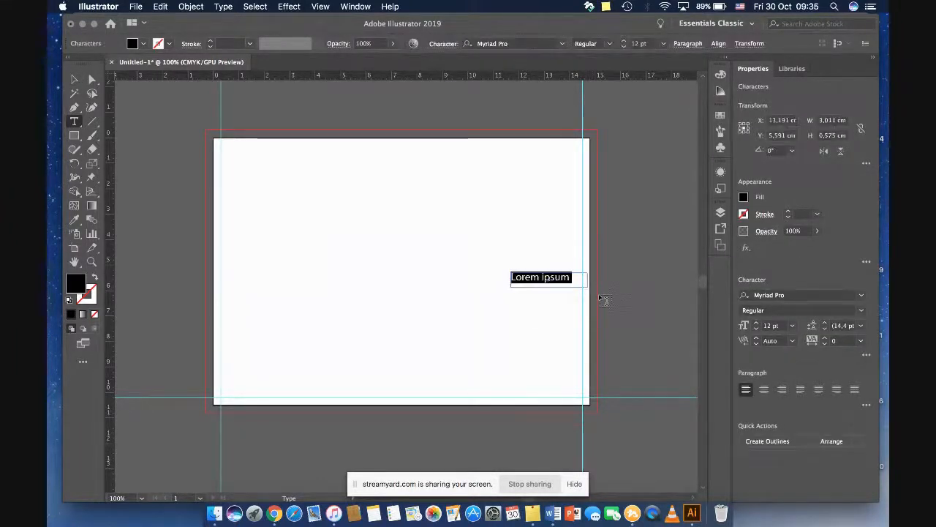
{"action": "left_click", "coordinate": [74, 79]}
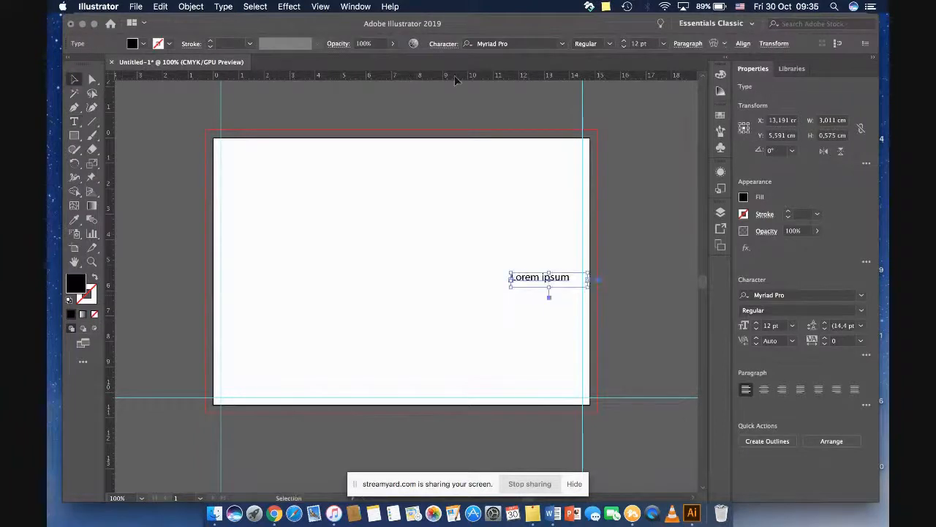
{"action": "left_click", "coordinate": [624, 47]}
{"action": "left_click", "coordinate": [623, 46]}
{"action": "left_click", "coordinate": [624, 46]}
{"action": "left_click", "coordinate": [623, 47]}
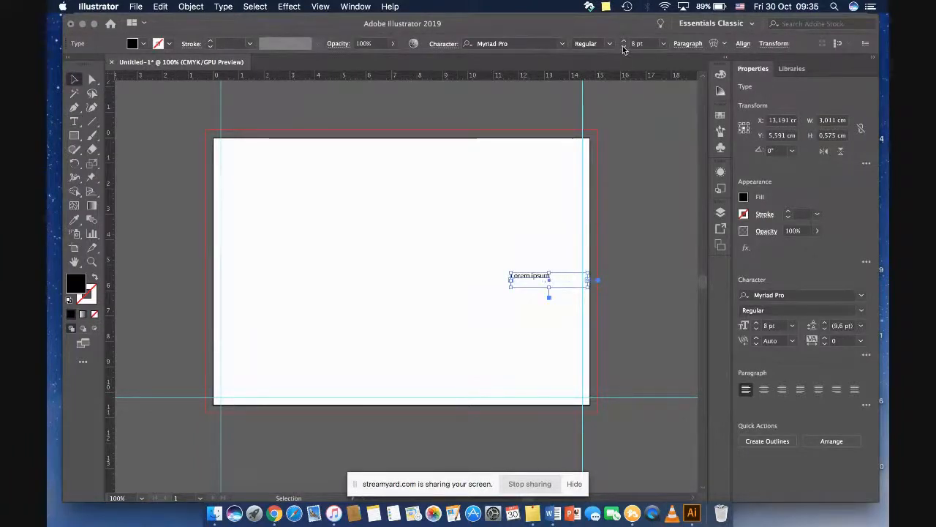
{"action": "key", "text": "t"}
{"action": "left_click", "coordinate": [558, 281]}
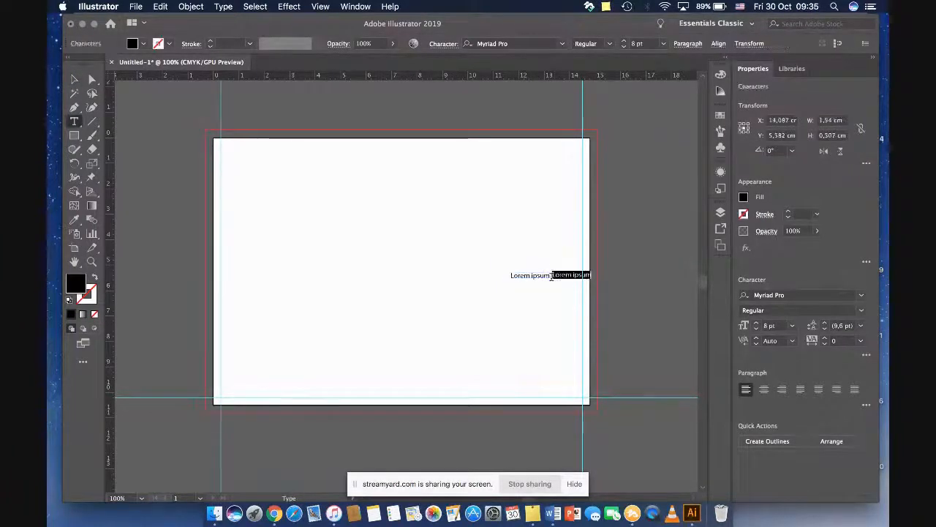
{"action": "left_click", "coordinate": [74, 80]}
{"action": "key", "text": "Delete"}
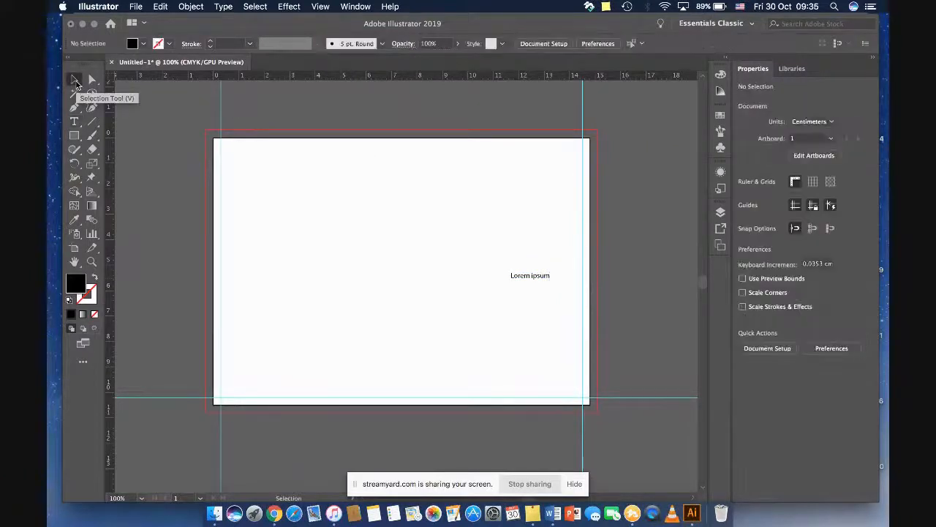
Step: Narrow the "Lorem ipsum" text box to about 1.8 cm wide from its left side, and delete it
{"action": "key", "text": "t"}
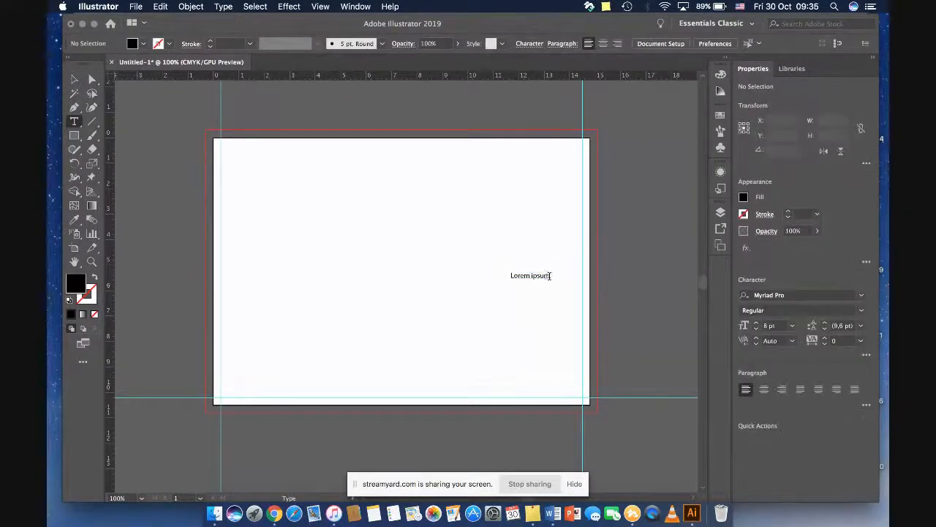
{"action": "left_click", "coordinate": [549, 277]}
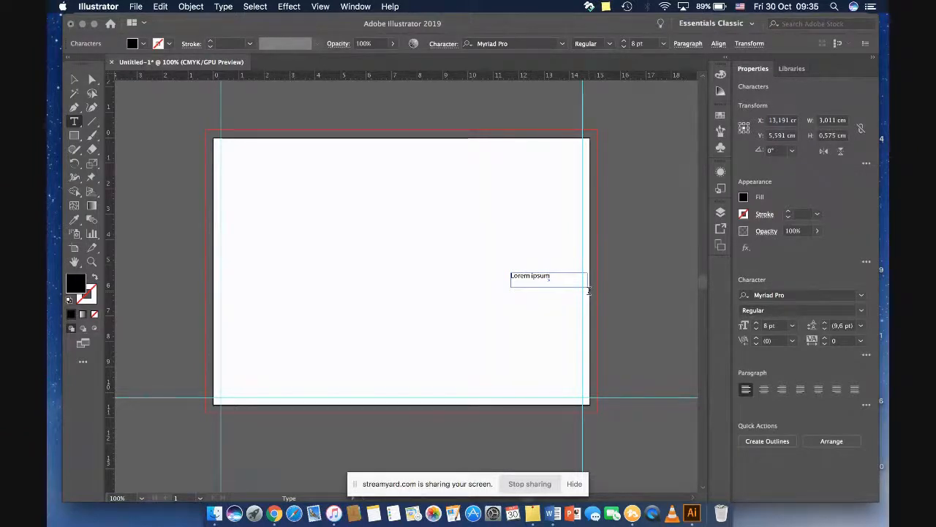
{"action": "key", "text": "Escape"}
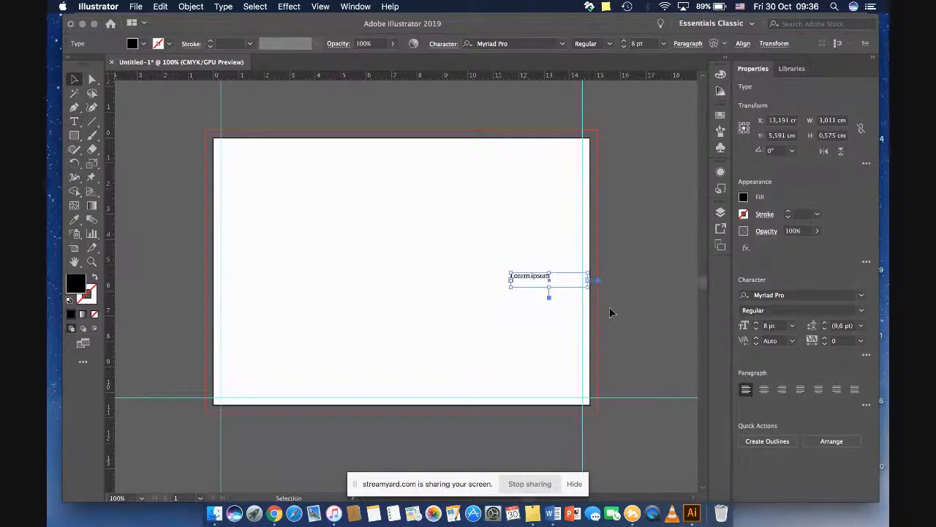
{"action": "left_click_drag", "start_coordinate": [513, 281], "coordinate": [541, 284]}
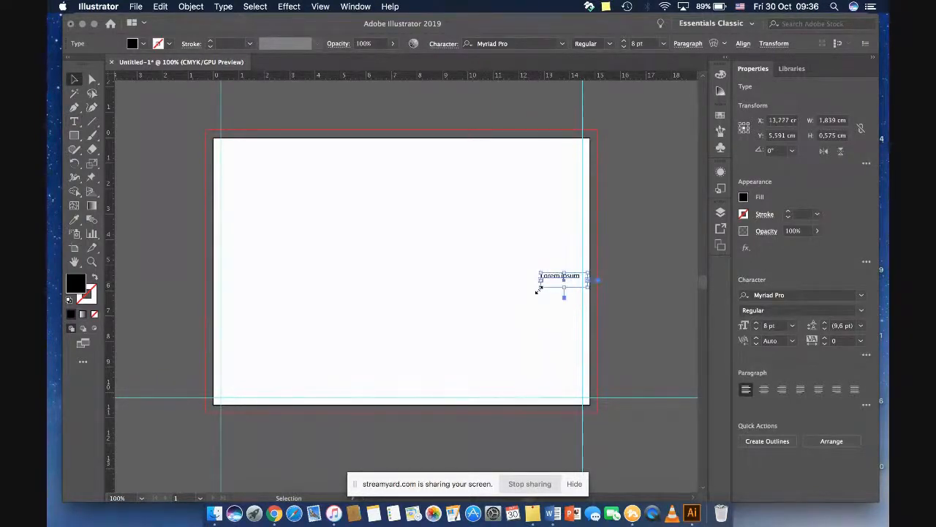
{"action": "key", "text": "Delete"}
Step: Draw a black 1 x 1 cm square near the artboard's top-left corner
{"action": "key", "text": "m"}
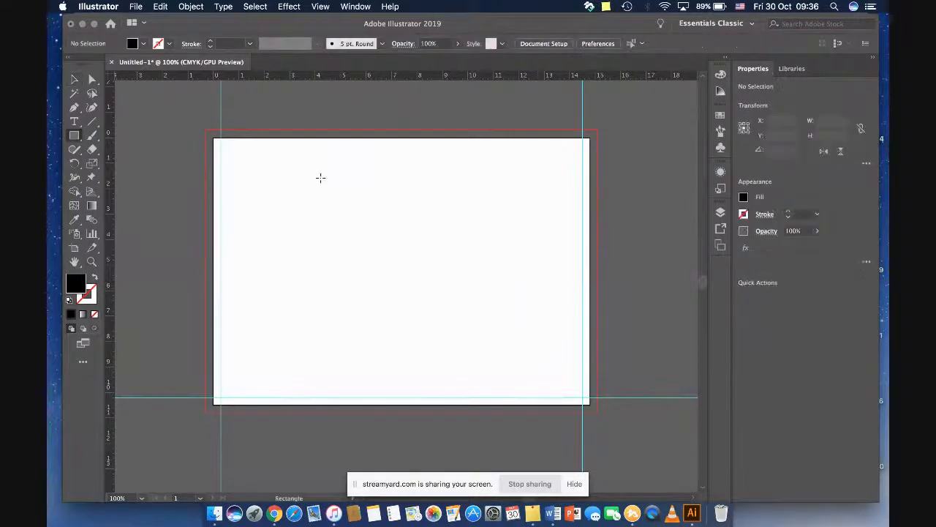
{"action": "left_click", "coordinate": [217, 146]}
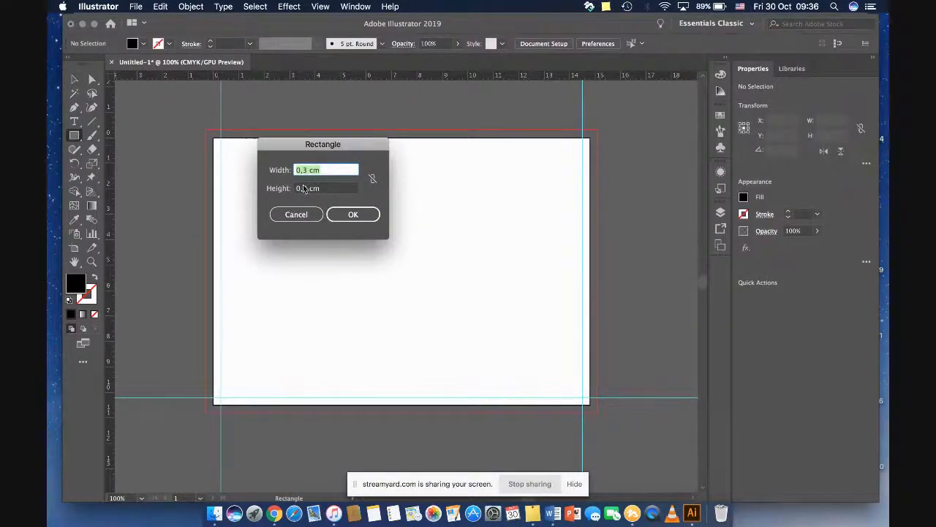
{"action": "type", "text": "1"}
{"action": "key", "text": "Tab"}
{"action": "type", "text": "1"}
{"action": "left_click", "coordinate": [356, 215]}
{"action": "left_click", "coordinate": [286, 207]}
Step: Fit the square flush into the artboard's top-left corner, add a horizontal guide along its bottom edge, and delete the square
{"action": "left_click_drag", "start_coordinate": [233, 169], "coordinate": [229, 162]}
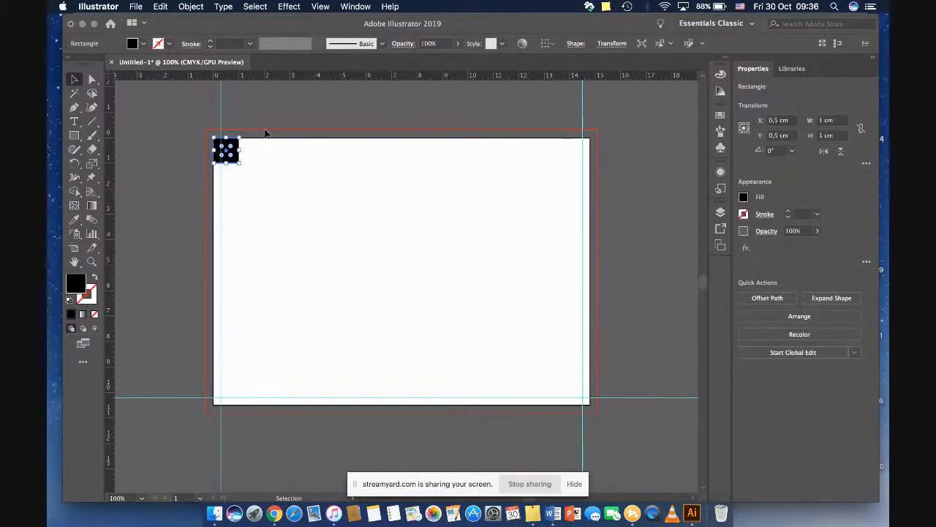
{"action": "left_click_drag", "start_coordinate": [277, 76], "coordinate": [274, 164]}
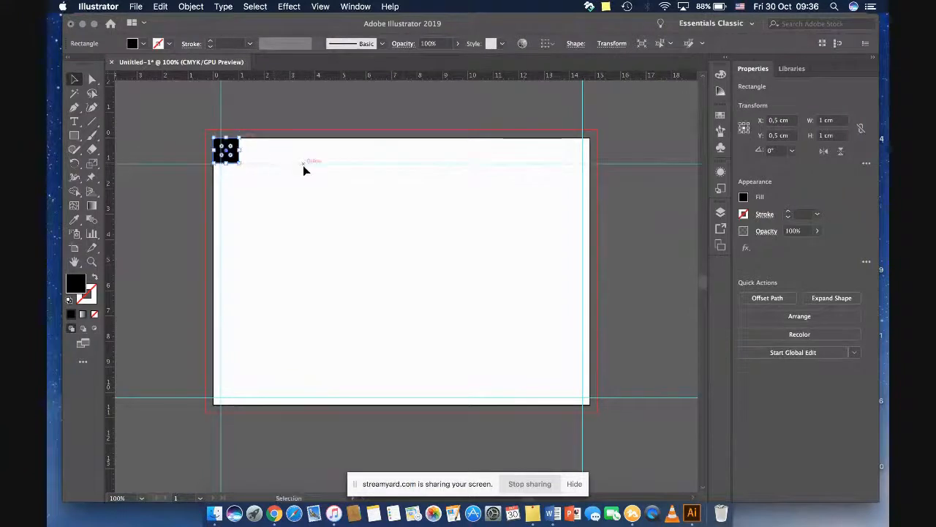
{"action": "key", "text": "Delete"}
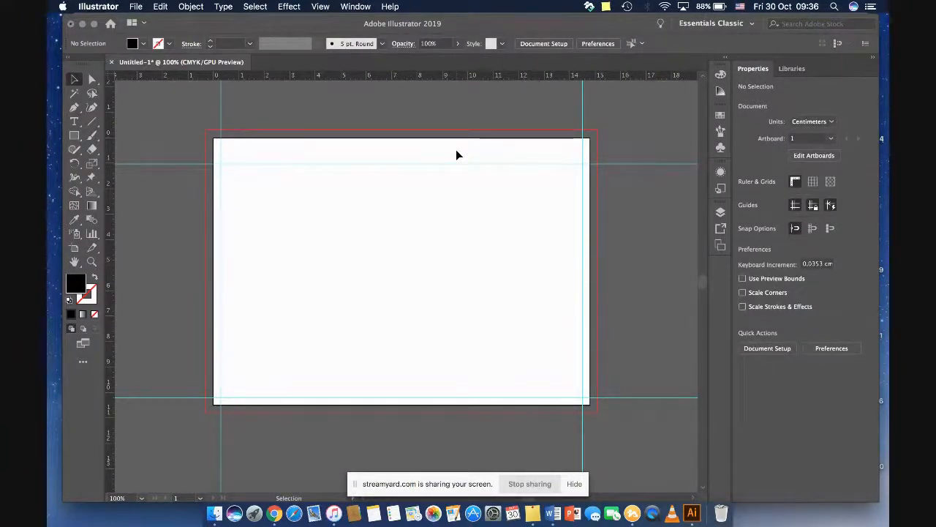
Step: Draw a 15.4 x 11.1 cm rectangle covering the artboard out to the bleed lines and fill it with pink
{"action": "key", "text": "m"}
{"action": "left_click_drag", "start_coordinate": [204, 131], "coordinate": [597, 412]}
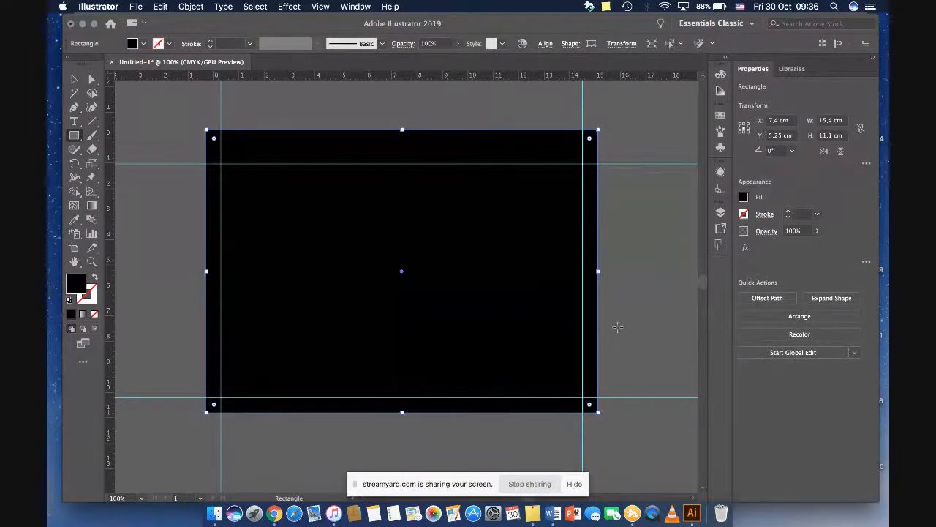
{"action": "key", "text": "v"}
{"action": "double_click", "coordinate": [75, 284]}
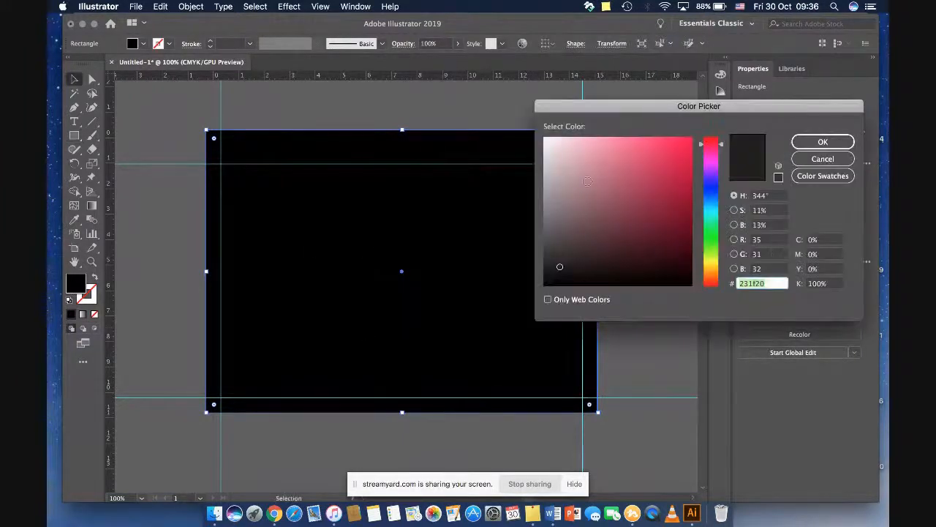
{"action": "left_click", "coordinate": [650, 143]}
{"action": "left_click", "coordinate": [823, 141]}
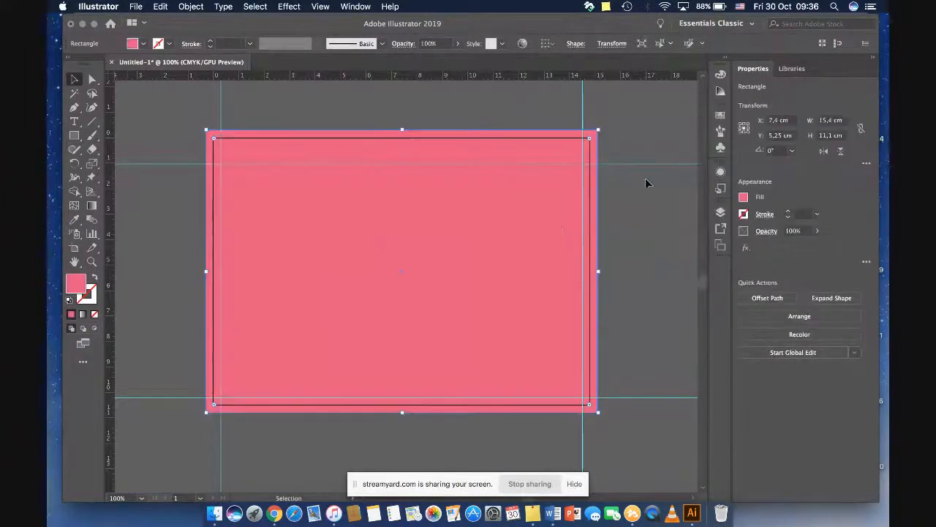
{"action": "right_click", "coordinate": [552, 219]}
{"action": "left_click", "coordinate": [619, 196]}
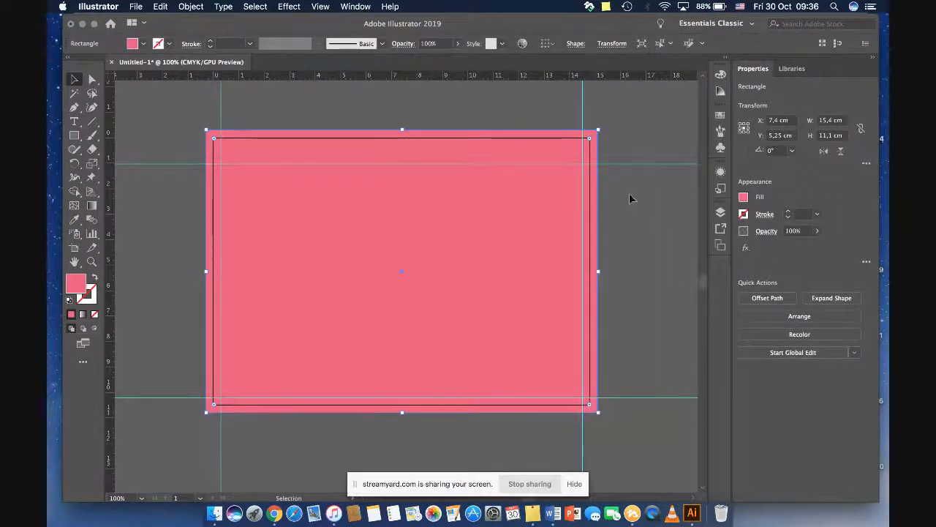
Step: Deselect the pink rectangle, hide the guides to check the page without them, and show them again
{"action": "left_click", "coordinate": [633, 200]}
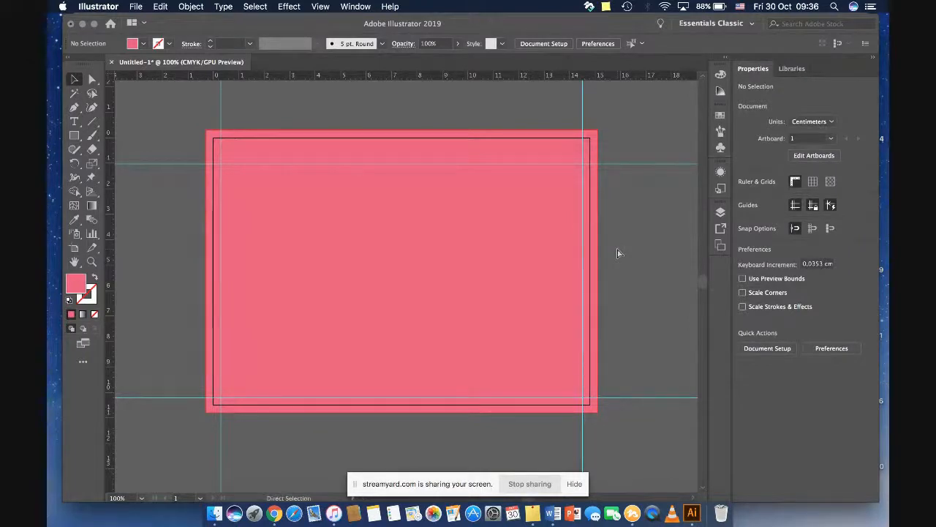
{"action": "key", "text": "super+semicolon"}
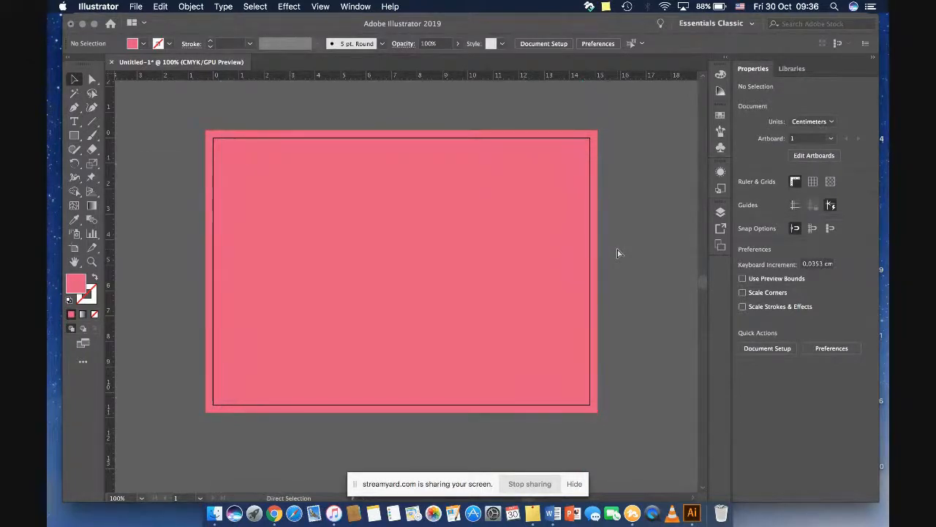
{"action": "key", "text": "super+semicolon"}
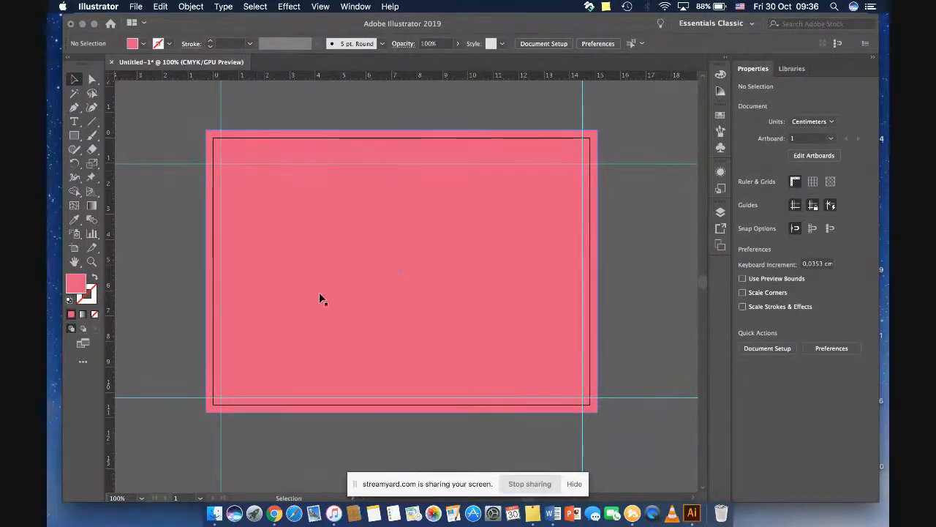
{"action": "left_click", "coordinate": [462, 261]}
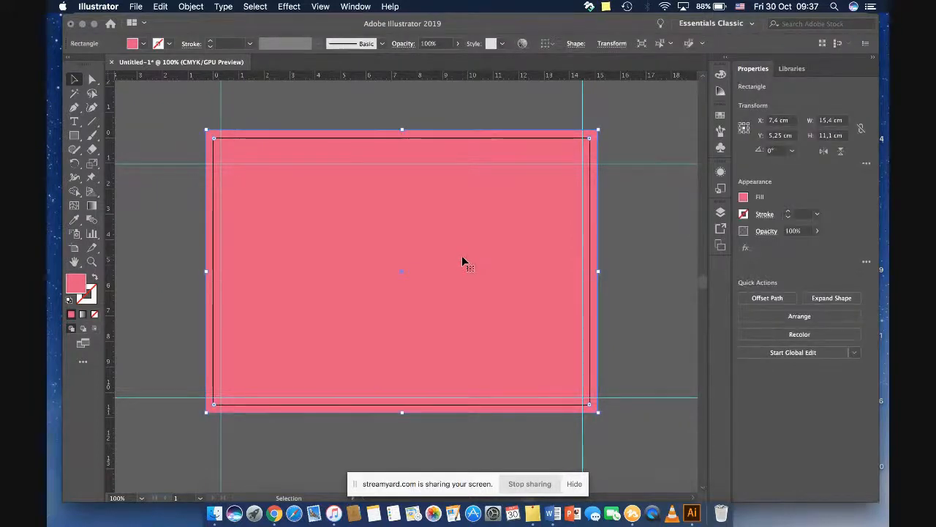
{"action": "left_click", "coordinate": [136, 6]}
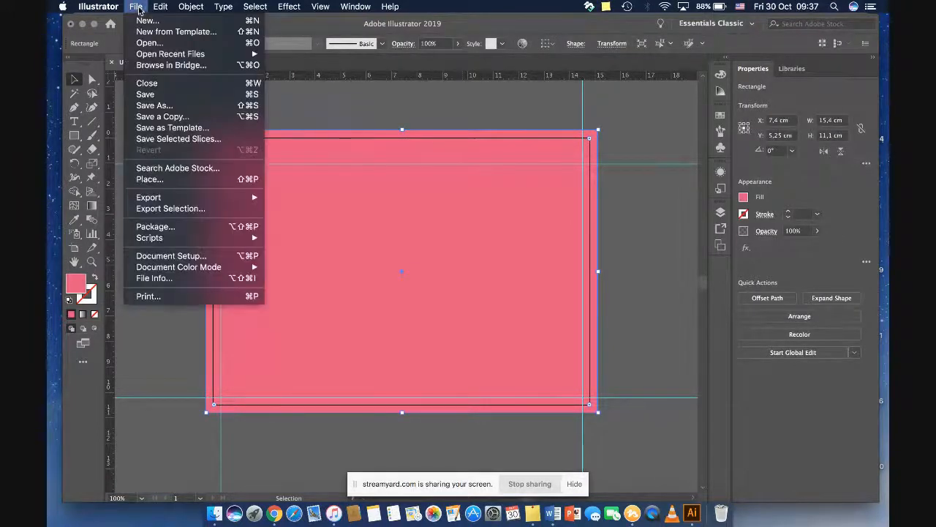
{"action": "left_click", "coordinate": [162, 107]}
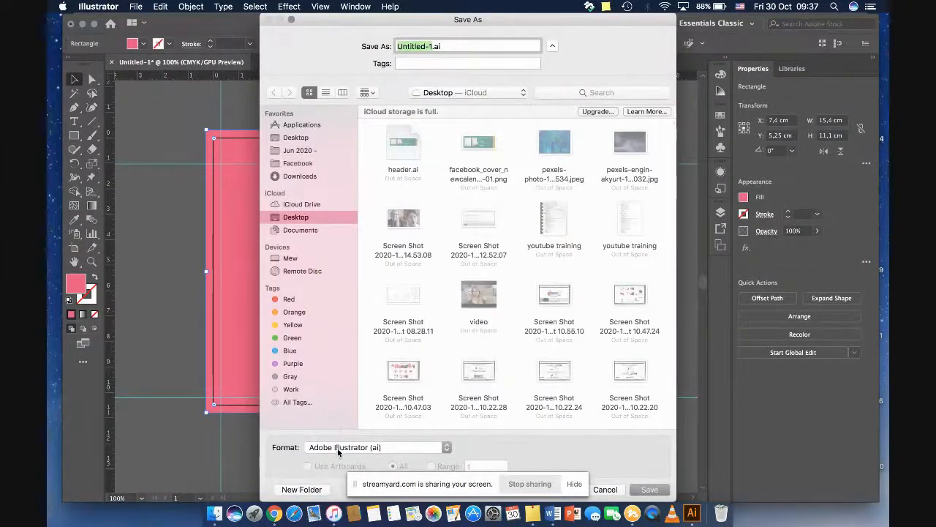
{"action": "left_click", "coordinate": [315, 164]}
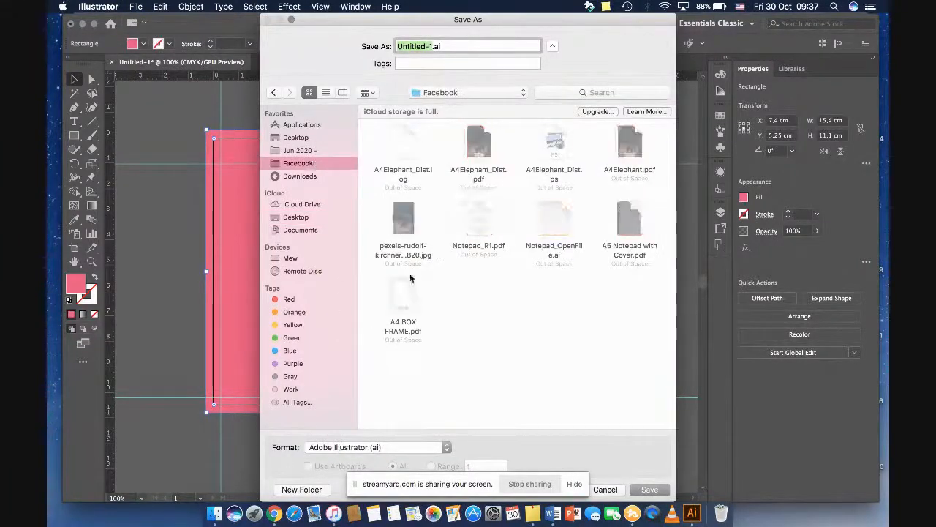
{"action": "left_click", "coordinate": [402, 447]}
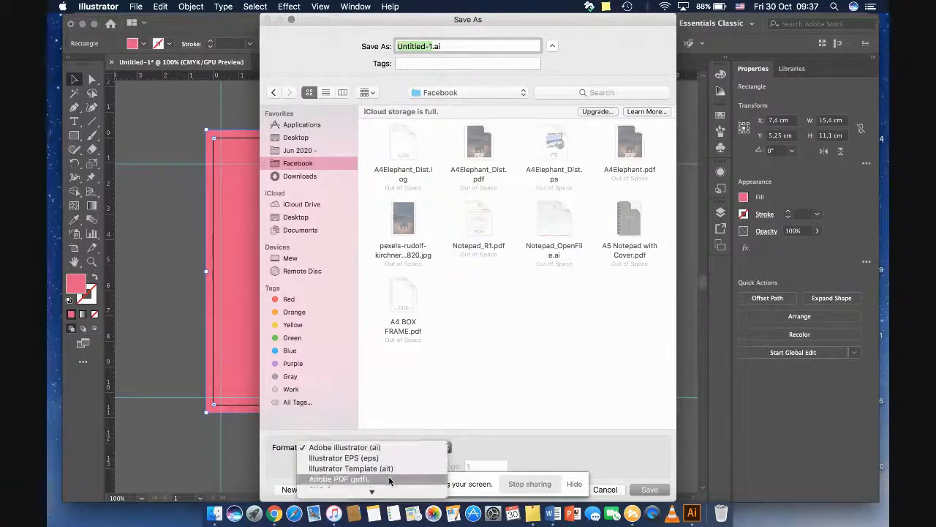
{"action": "left_click", "coordinate": [600, 489]}
{"action": "left_click", "coordinate": [603, 489]}
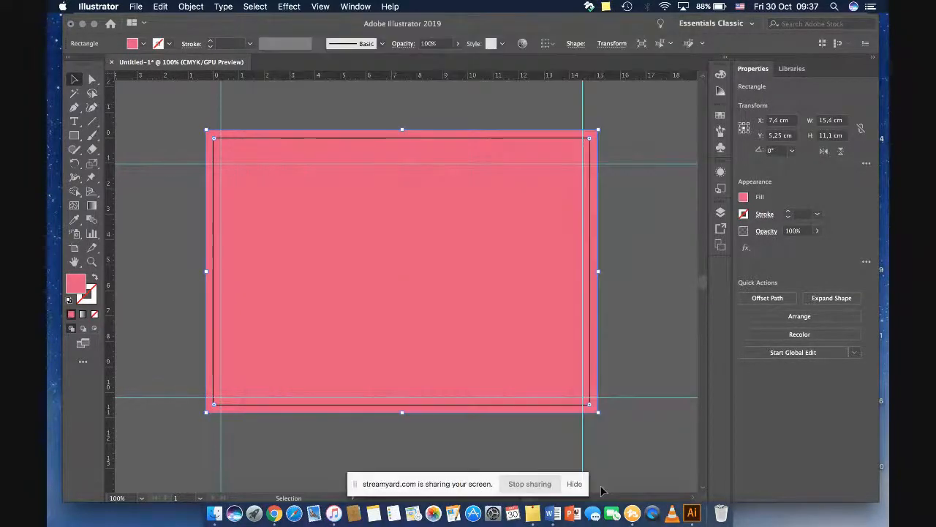
Step: Close the calendar document without saving its changes
{"action": "left_click", "coordinate": [114, 63]}
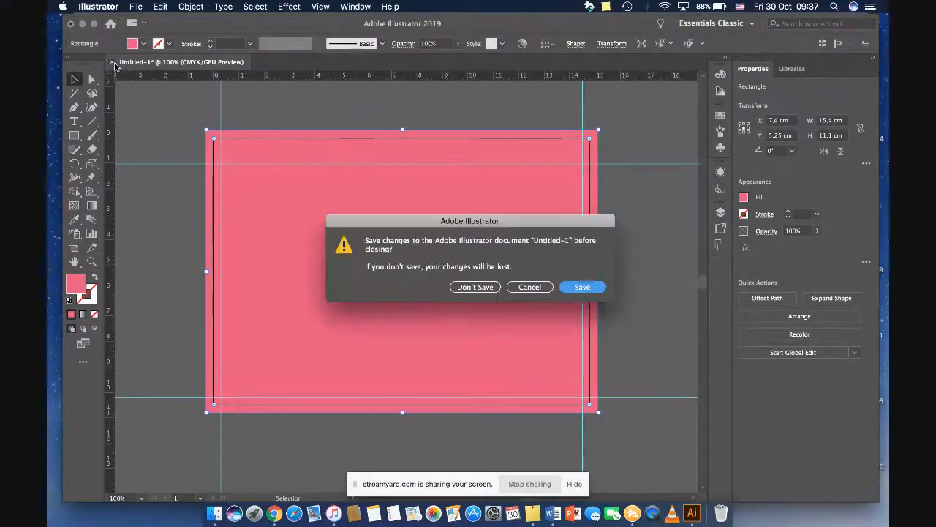
{"action": "left_click", "coordinate": [483, 286]}
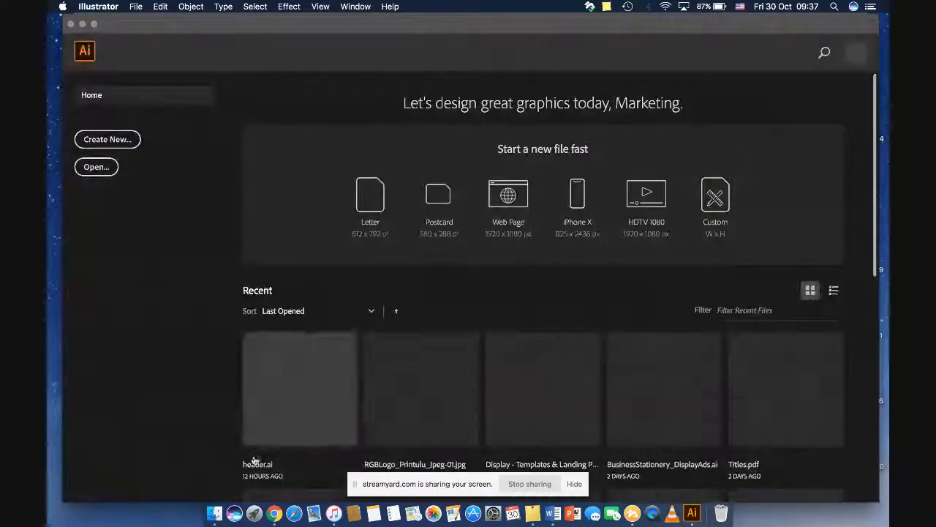
Step: Switch to Finder and preview the Wiro Calendar template PDFs in the WIRO folder, from the 210 x 210 mm landscape to Portrait A4
{"action": "left_click", "coordinate": [214, 512]}
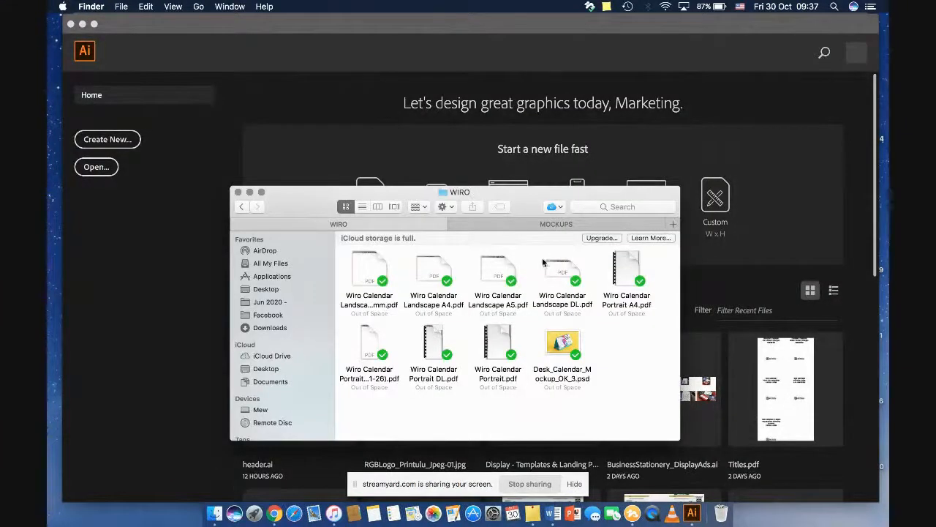
{"action": "left_click", "coordinate": [359, 275]}
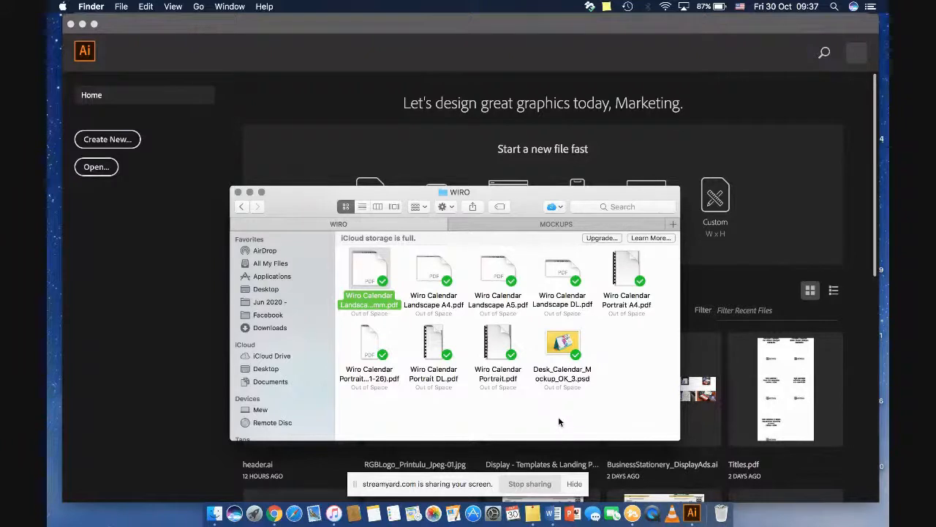
{"action": "key", "text": "space"}
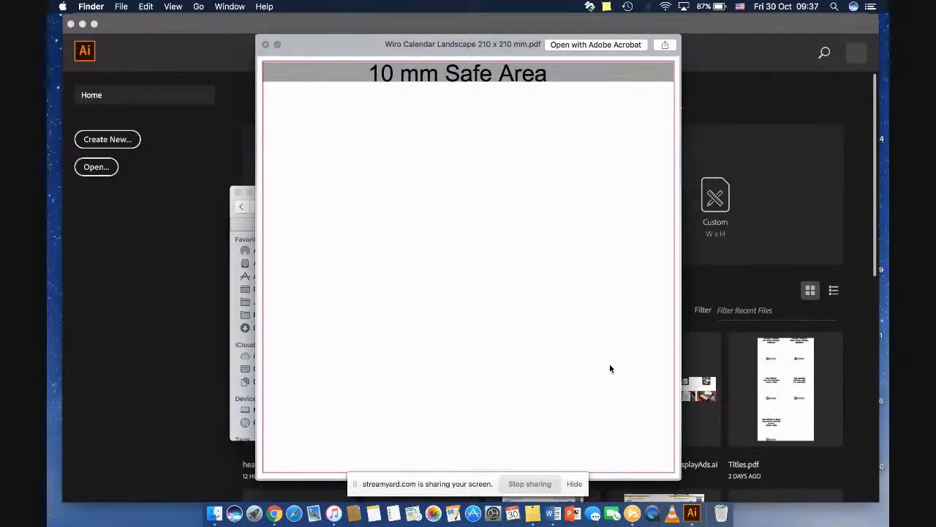
{"action": "key", "text": "Down"}
{"action": "key", "text": "Down"}
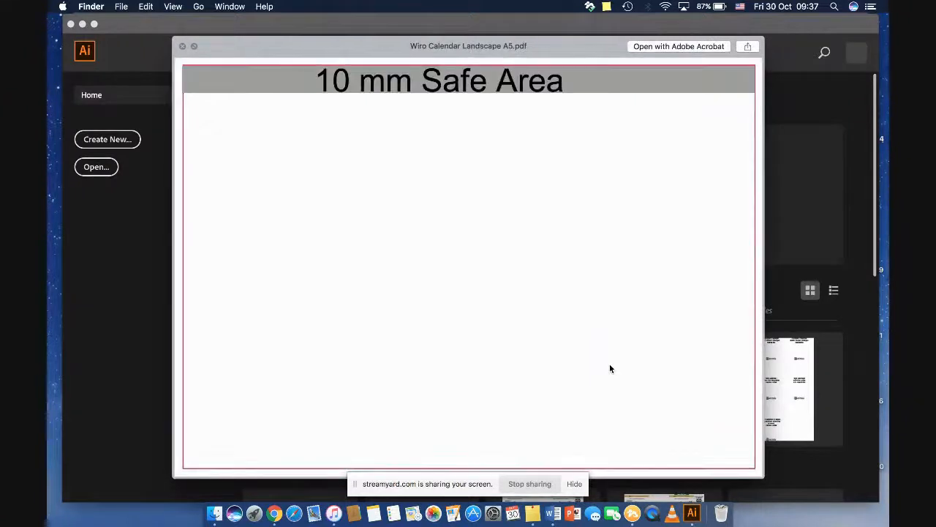
{"action": "key", "text": "Down"}
{"action": "key", "text": "Up"}
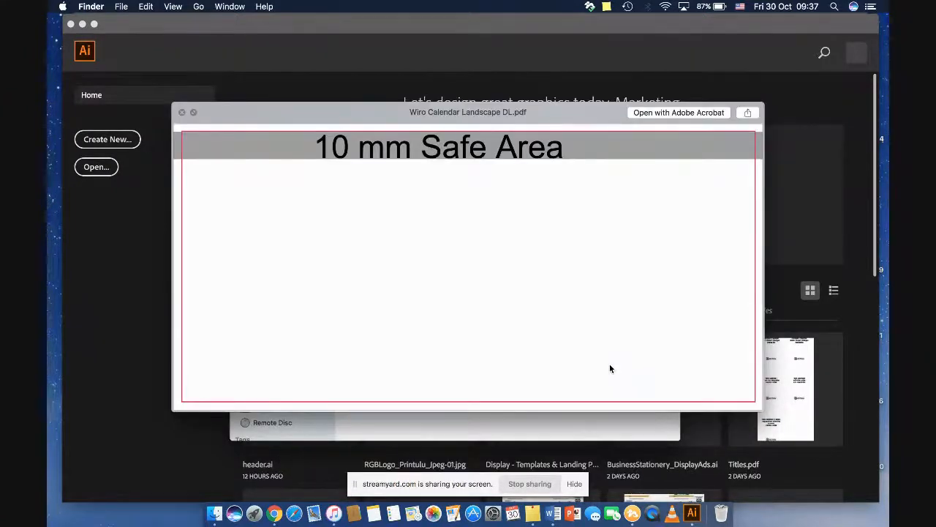
{"action": "key", "text": "Down"}
{"action": "key", "text": "Up"}
{"action": "key", "text": "Down"}
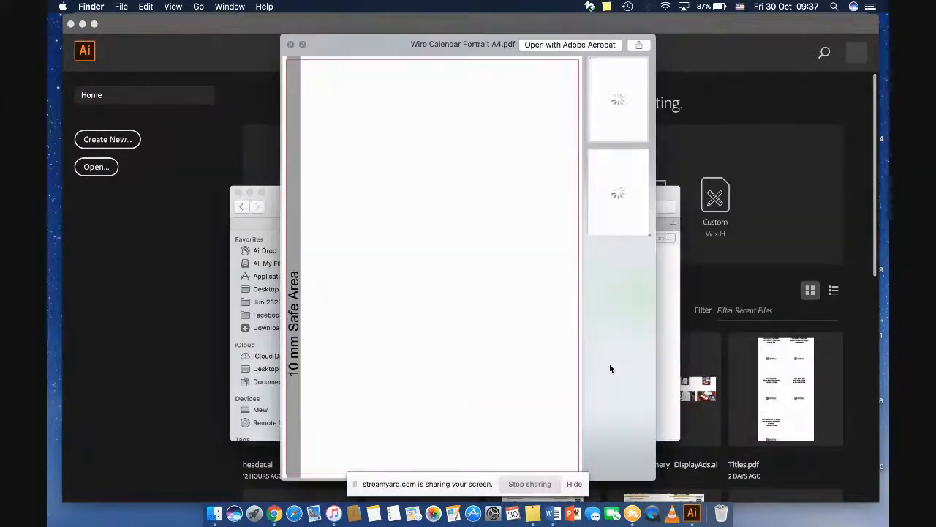
{"action": "key", "text": "space"}
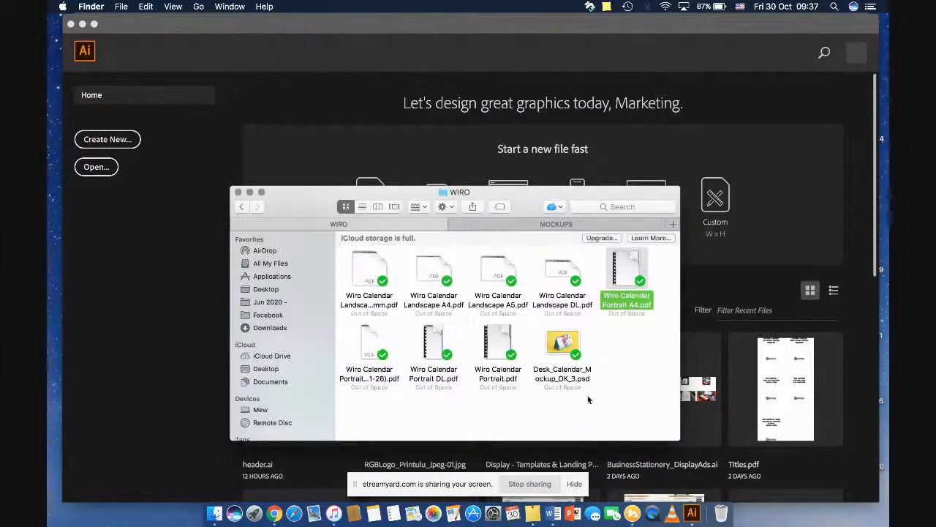
Step: Preview the desk calendar mockup Desk_Calendar_Mockup_OK_3.psd, close the preview and deselect the file
{"action": "left_click", "coordinate": [571, 340]}
{"action": "key", "text": "space"}
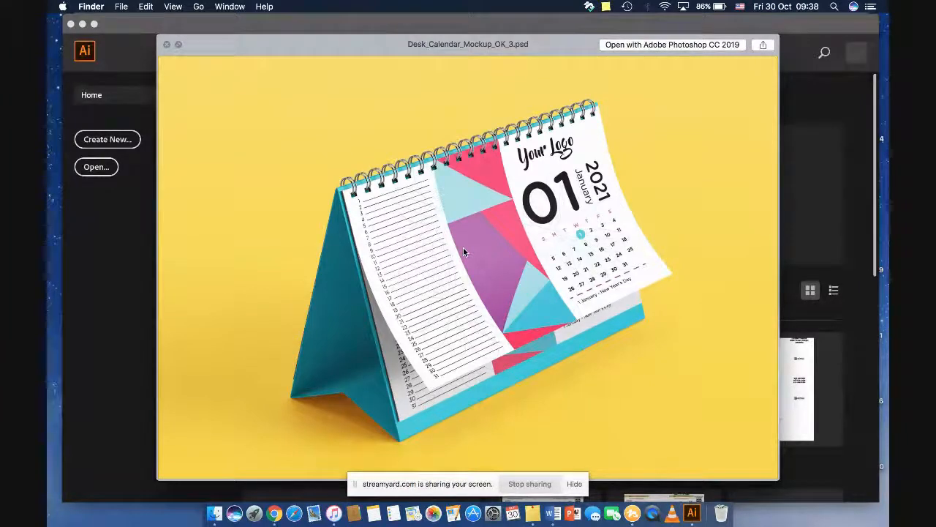
{"action": "key", "text": "space"}
{"action": "left_click", "coordinate": [627, 342]}
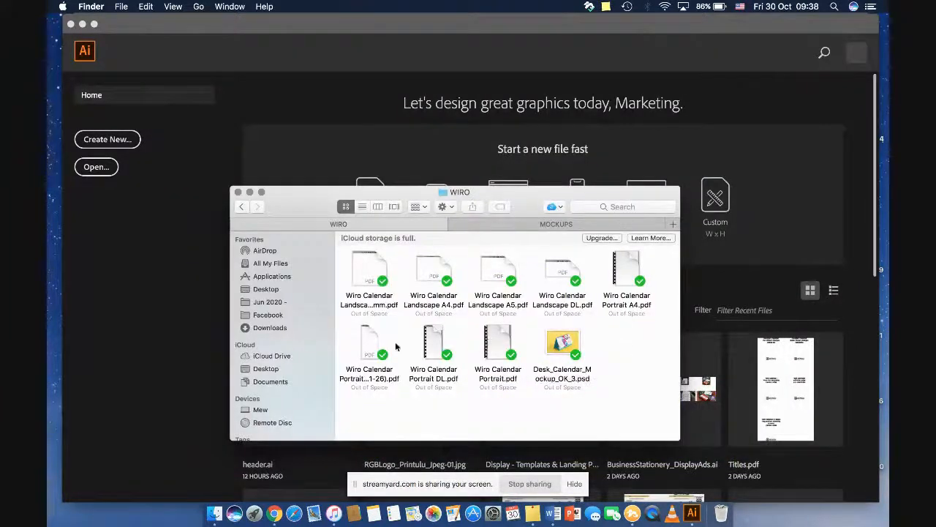
Step: Switch to StreamYard in Chrome and take the shared screen off the broadcast
{"action": "left_click", "coordinate": [277, 512]}
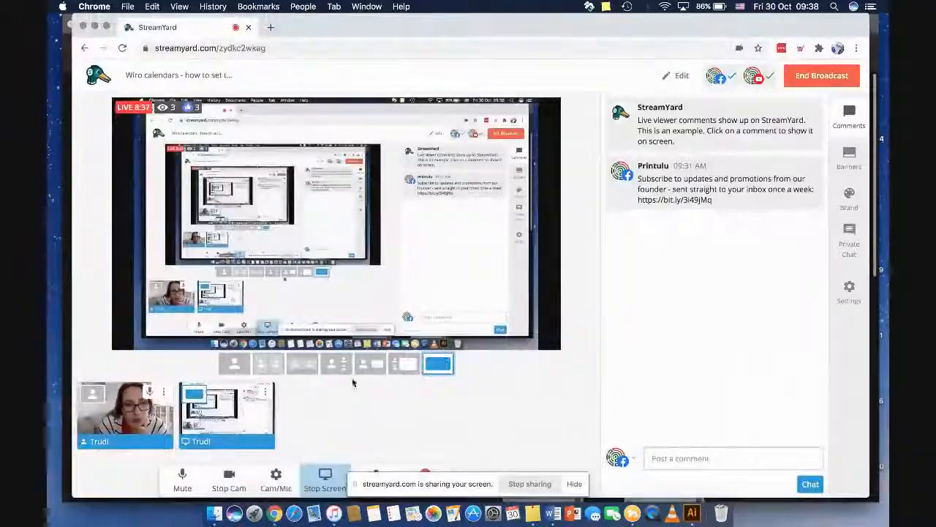
{"action": "left_click", "coordinate": [227, 413]}
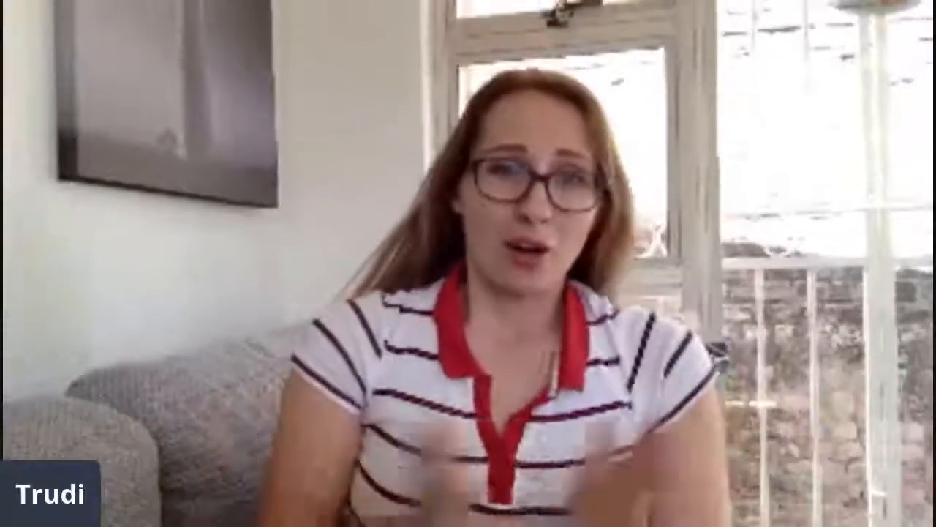